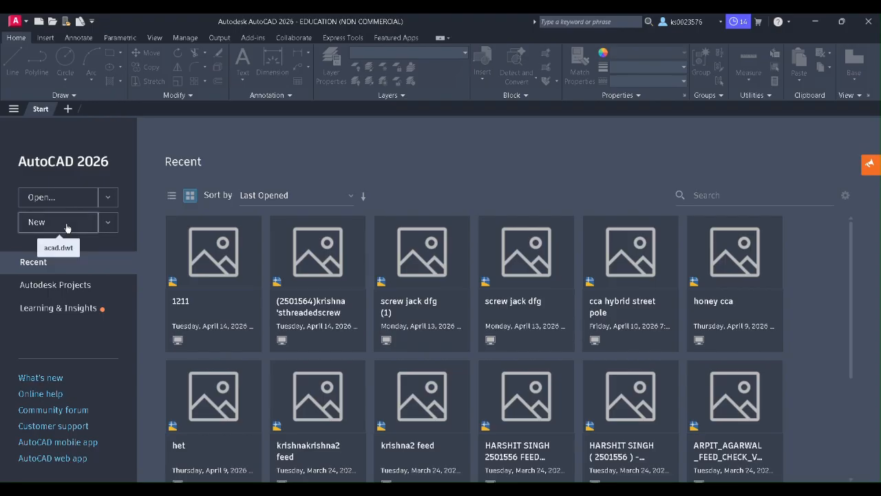
Step: Create a new blank drawing, Drawing2.dwg, from the default template on the Start tab
left_click(66, 226)
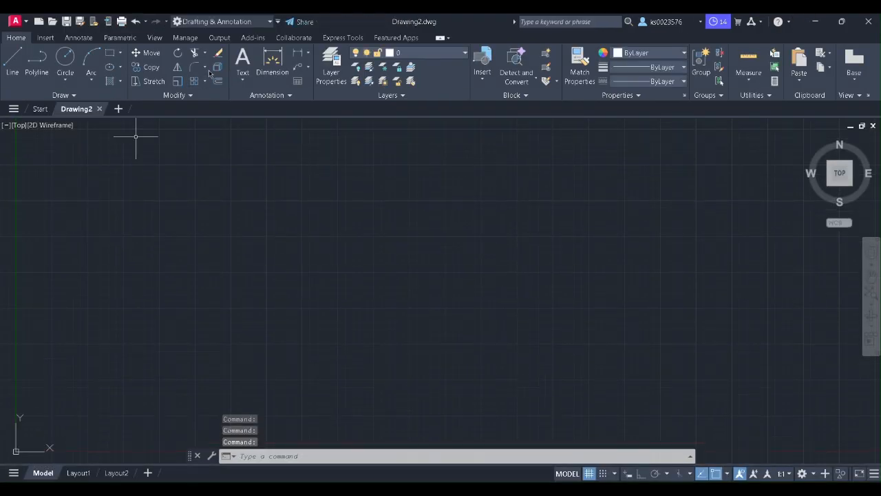
left_click(191, 97)
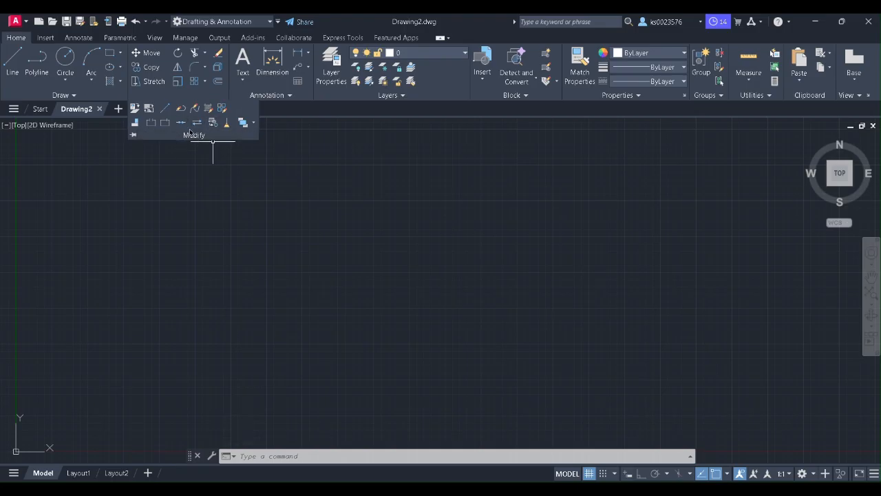
Step: Draw a rectangle in the middle of the drawing area
left_click(109, 53)
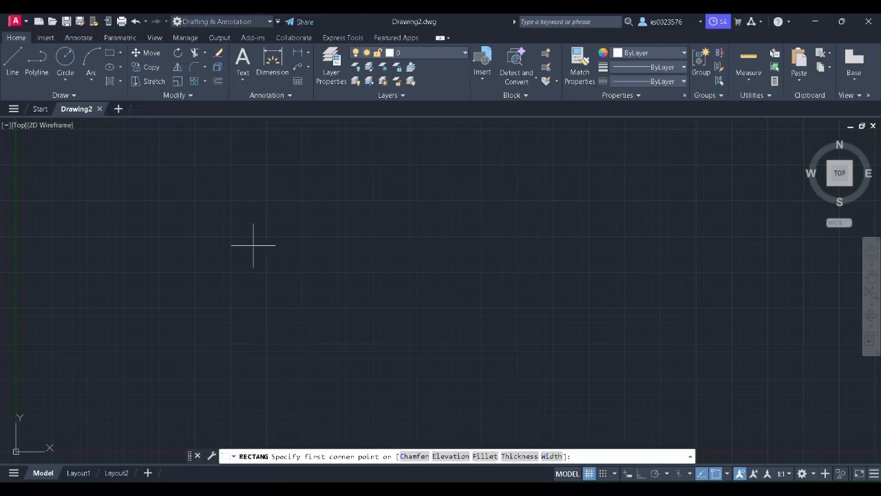
left_click(241, 213)
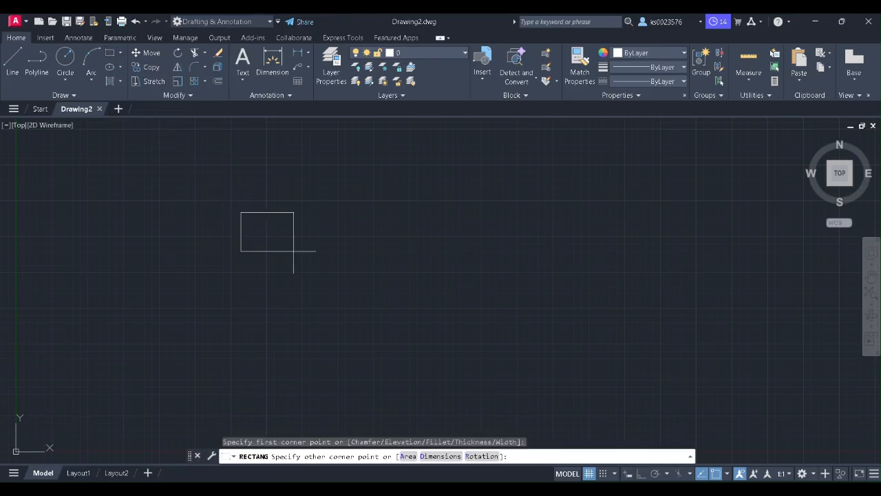
left_click(406, 301)
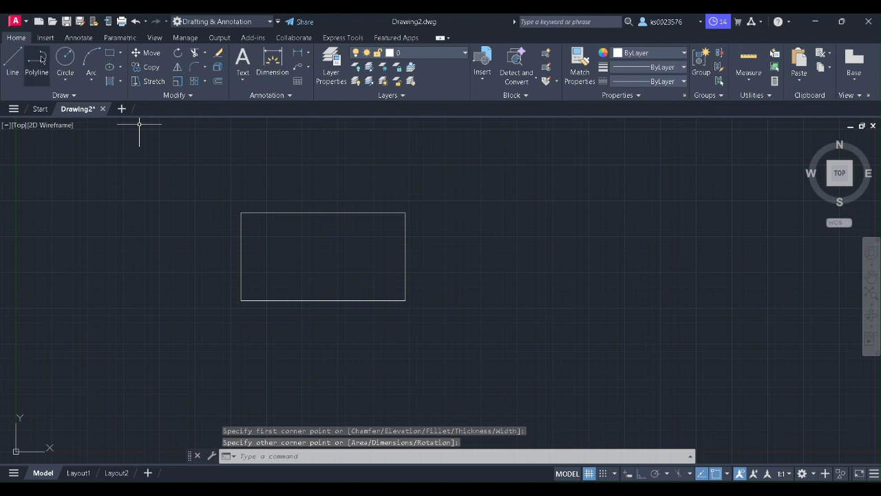
Step: Draw a circle centred just right of the rectangle, overlapping its right edge
left_click(63, 58)
left_click(454, 226)
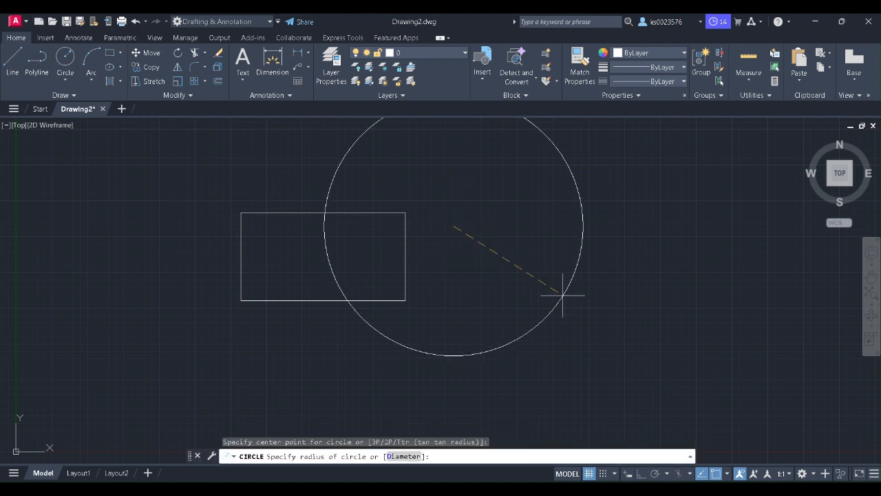
left_click(497, 259)
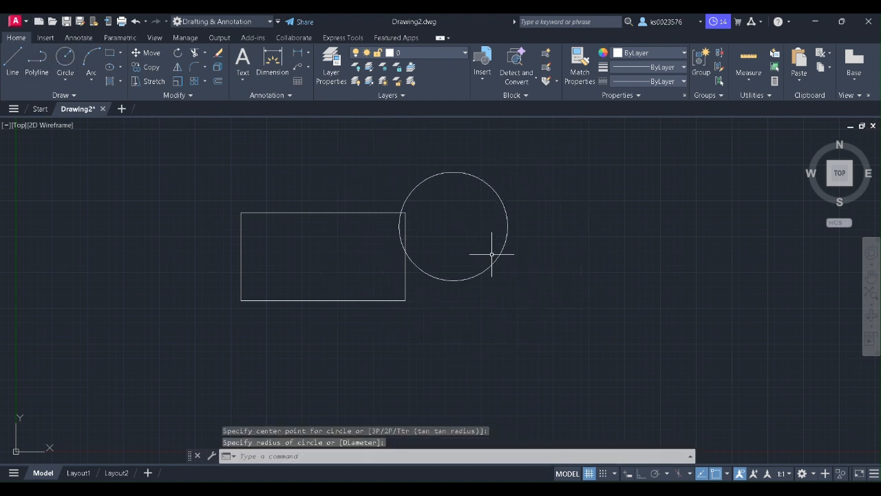
left_click(127, 220)
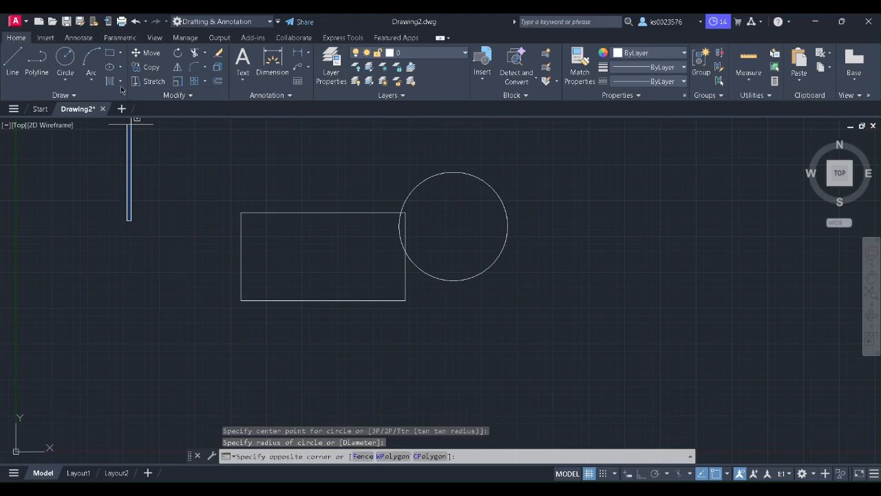
Step: Draw a closed, tilted four-sided polyline over the rectangle's upper-left corner
left_click(37, 62)
left_click(145, 205)
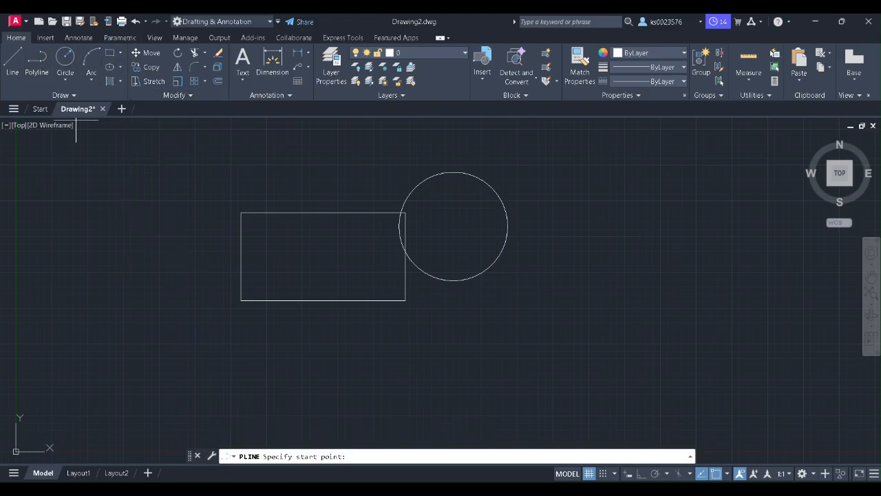
left_click(263, 168)
left_click(286, 240)
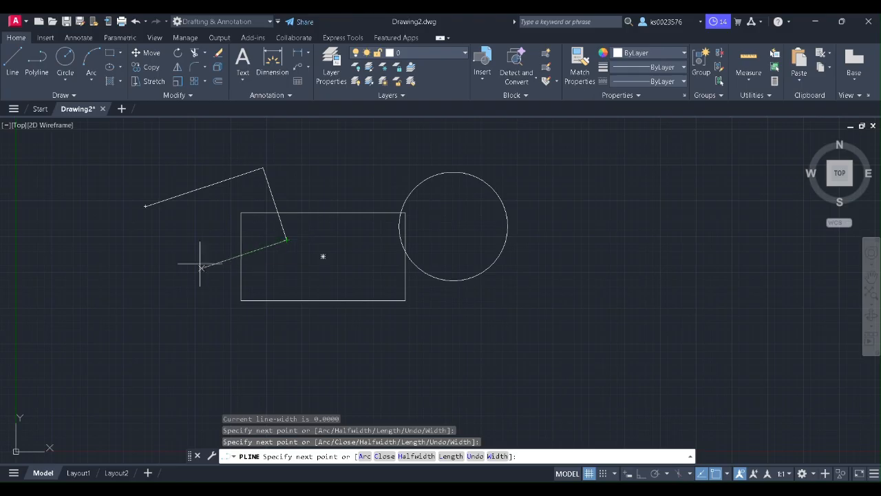
left_click(177, 266)
left_click(145, 206)
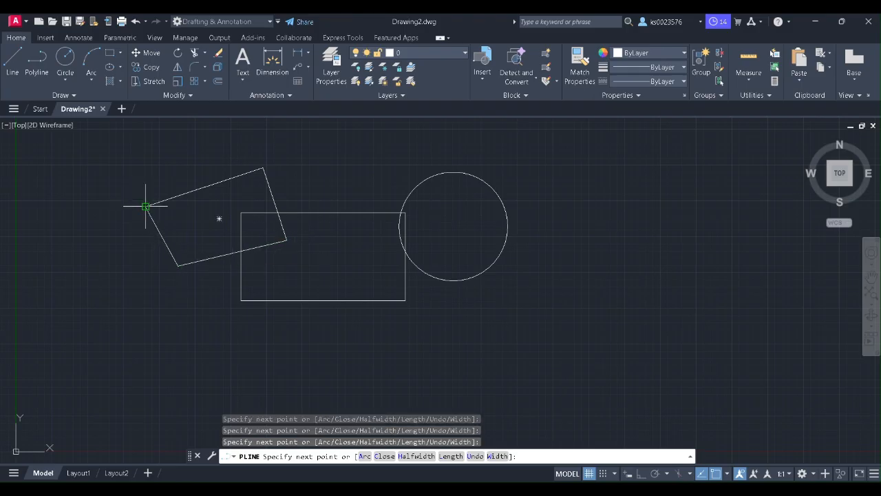
right_click(148, 145)
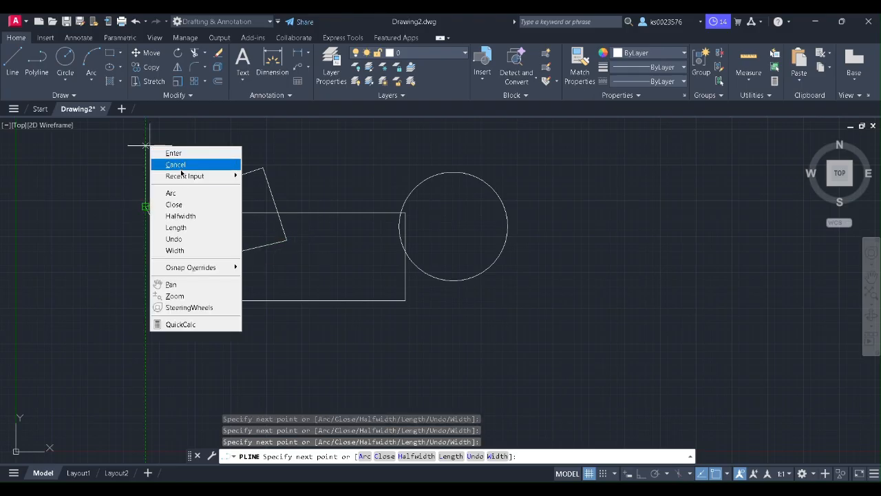
left_click(174, 152)
left_click(175, 151)
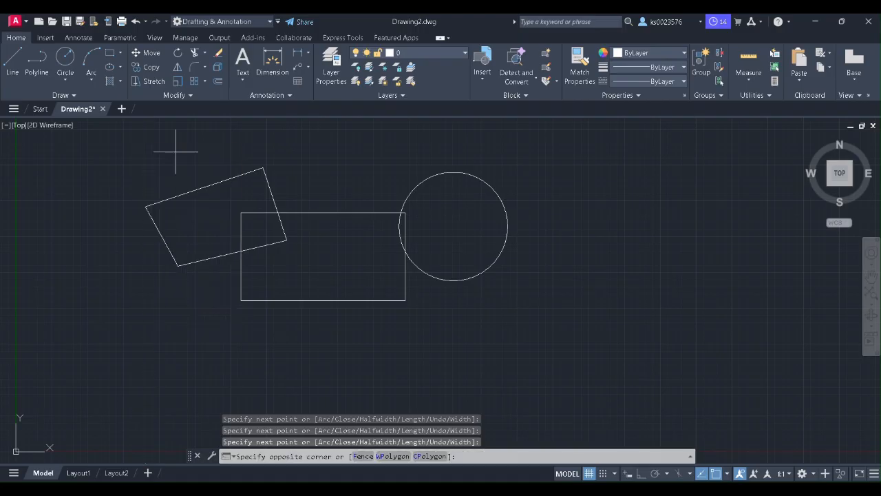
Step: Hatch the insides of the tilted polyline and the circle, leaving the rectangle unhatched
left_click(111, 82)
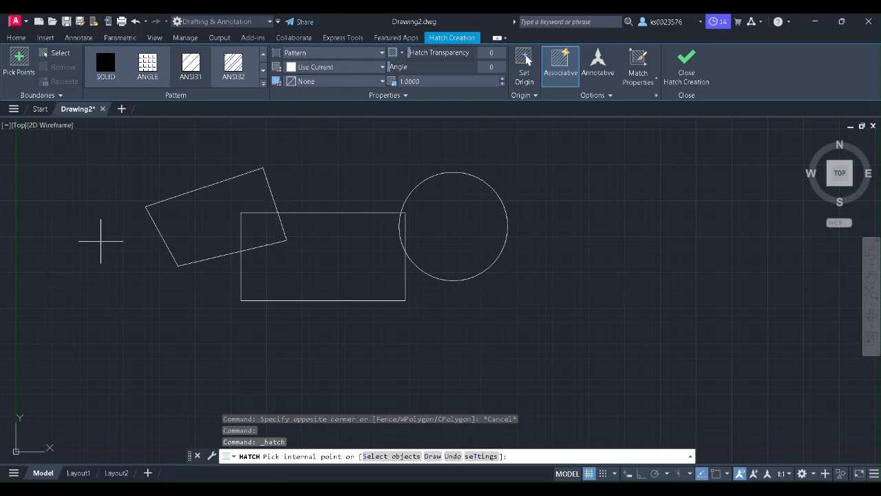
left_click(183, 213)
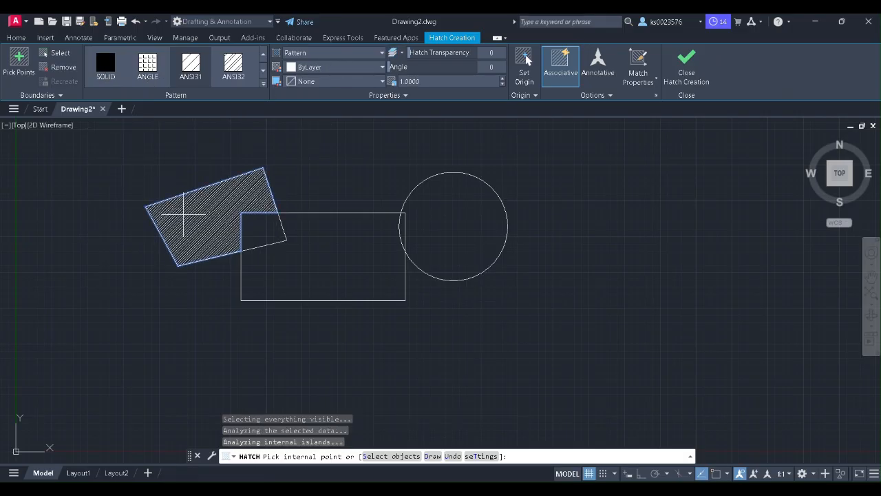
left_click(439, 239)
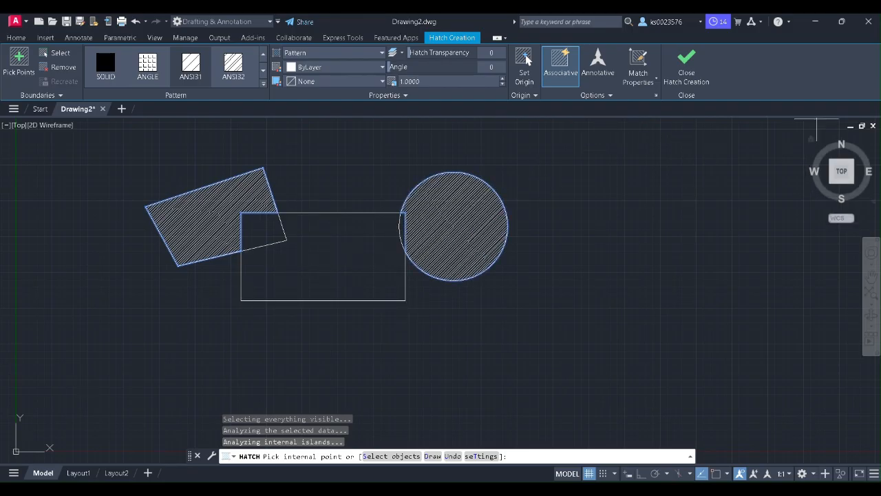
left_click(679, 66)
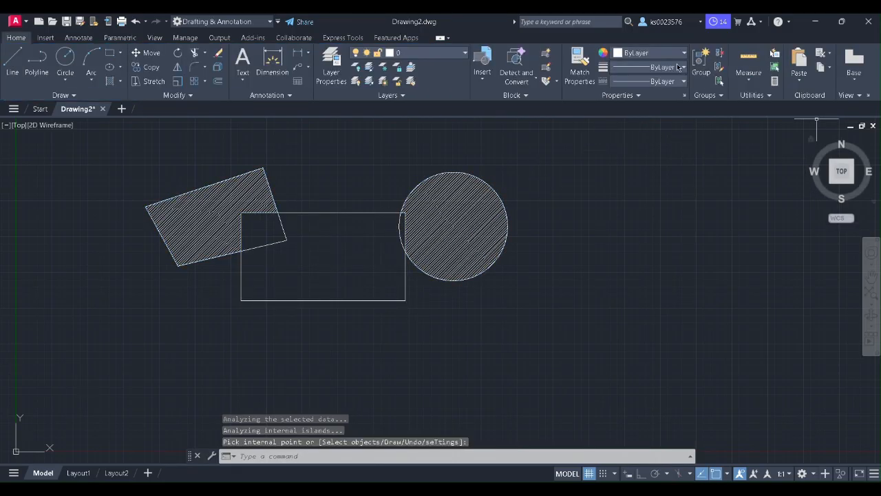
left_click(190, 95)
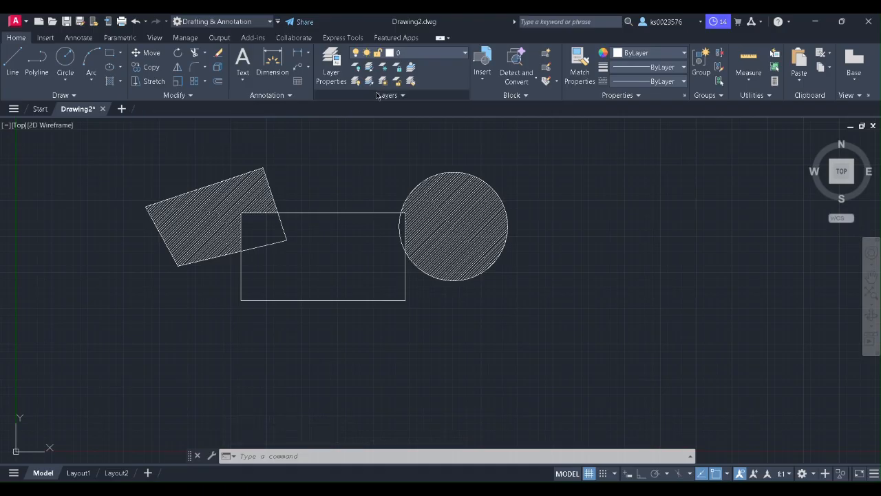
Step: Draw a horizontal line between two points in the rectangle's lower half
left_click(176, 98)
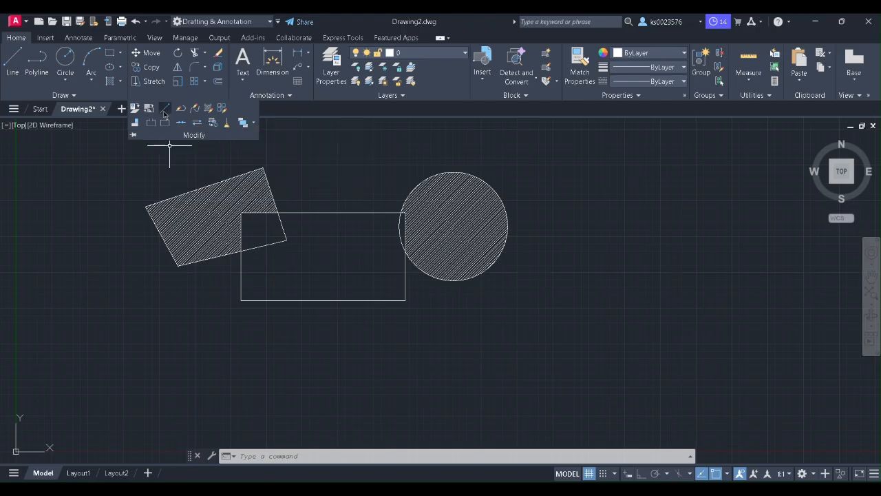
left_click(164, 111)
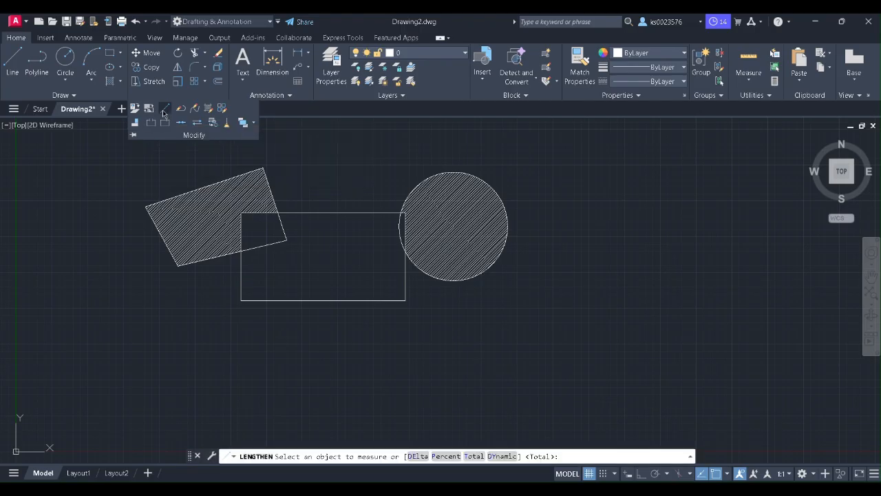
left_click(12, 62)
left_click(254, 276)
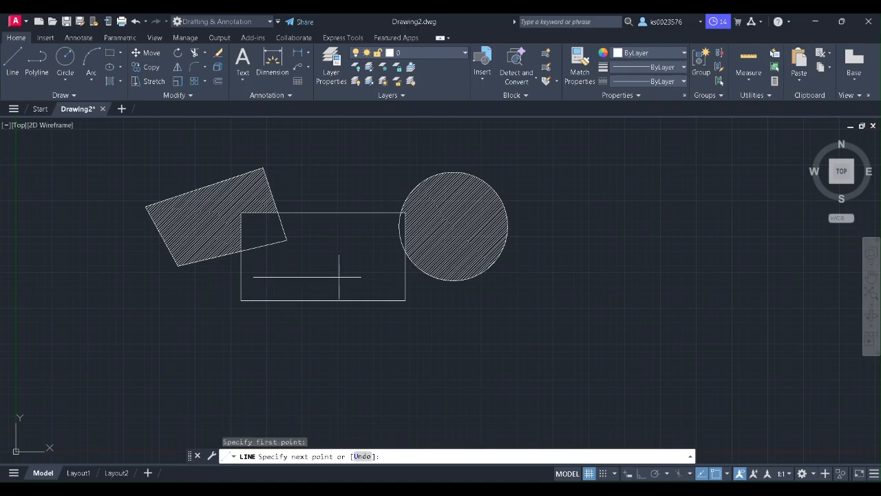
left_click(390, 277)
right_click(392, 271)
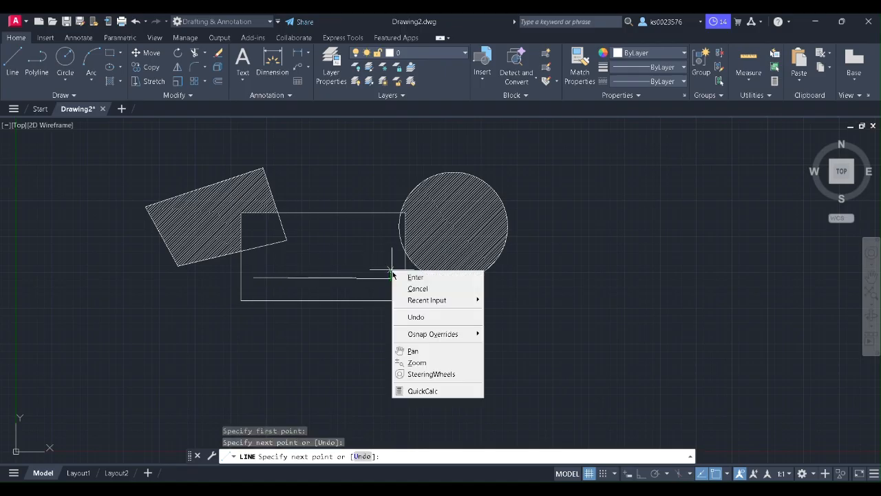
left_click(417, 288)
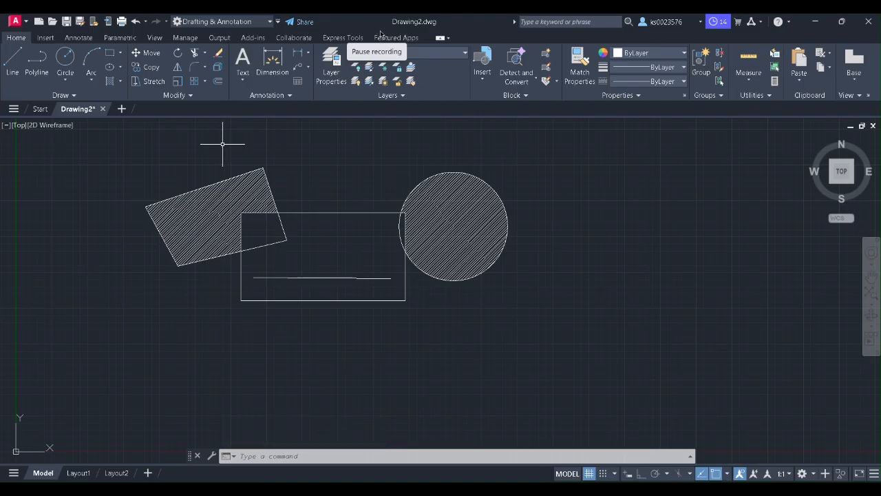
Step: Lengthen the horizontal line to 200 percent so it runs out under the circle
left_click(193, 96)
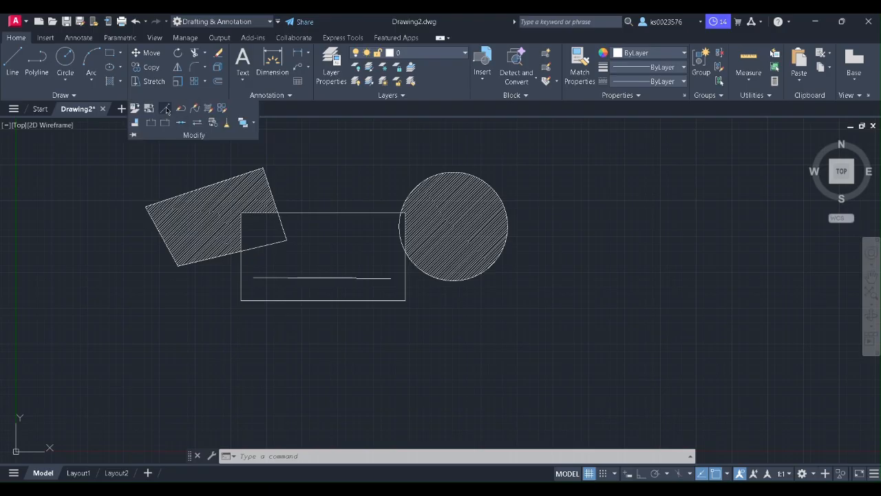
left_click(164, 112)
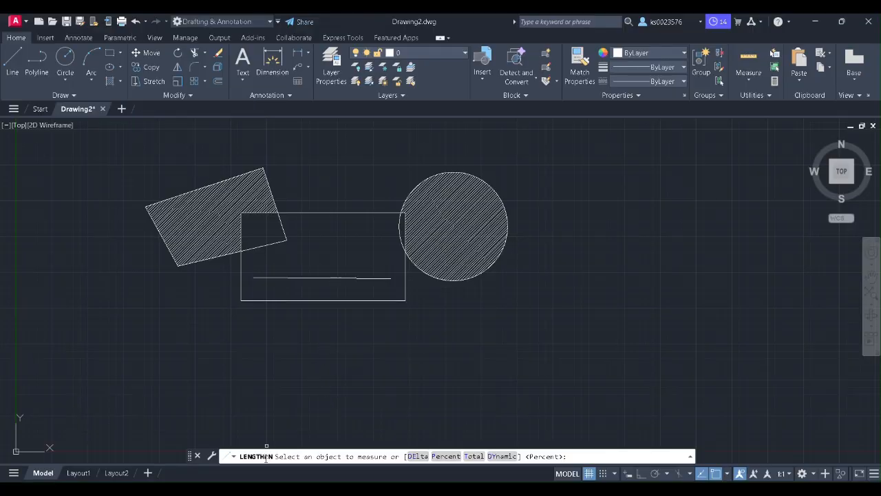
left_click(321, 276)
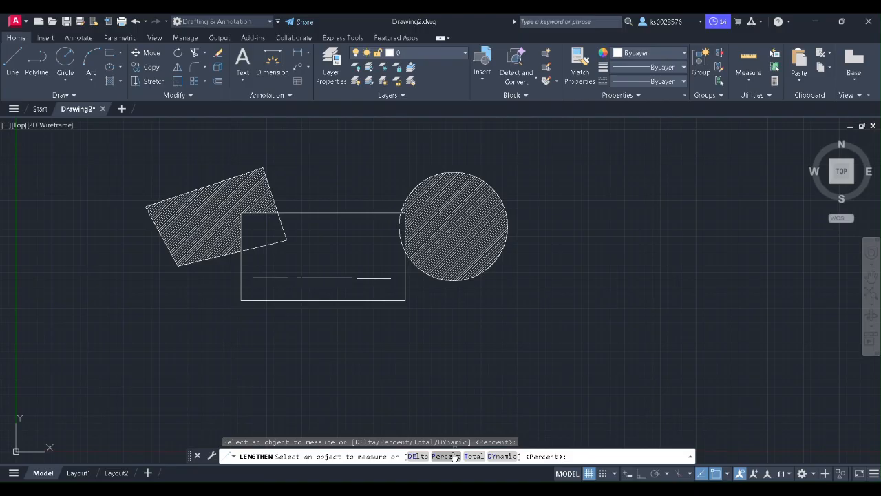
key("Return")
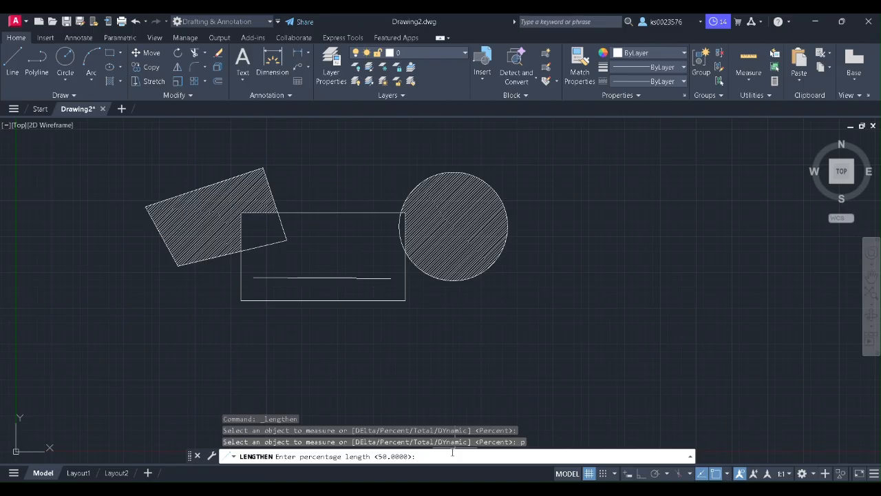
type("00")
key("Return")
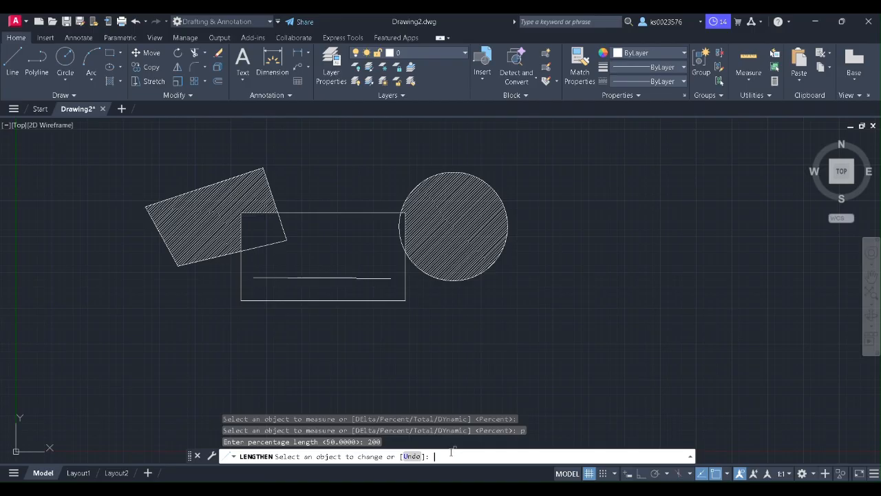
left_click(376, 299)
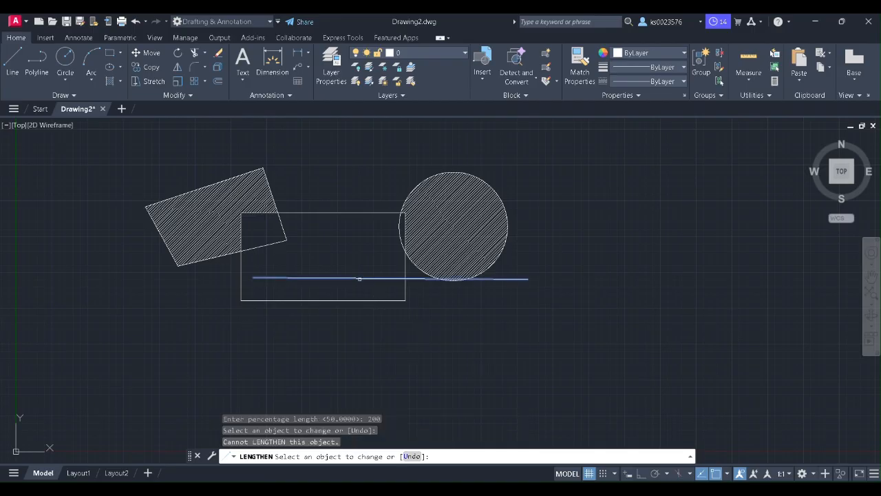
left_click(359, 278)
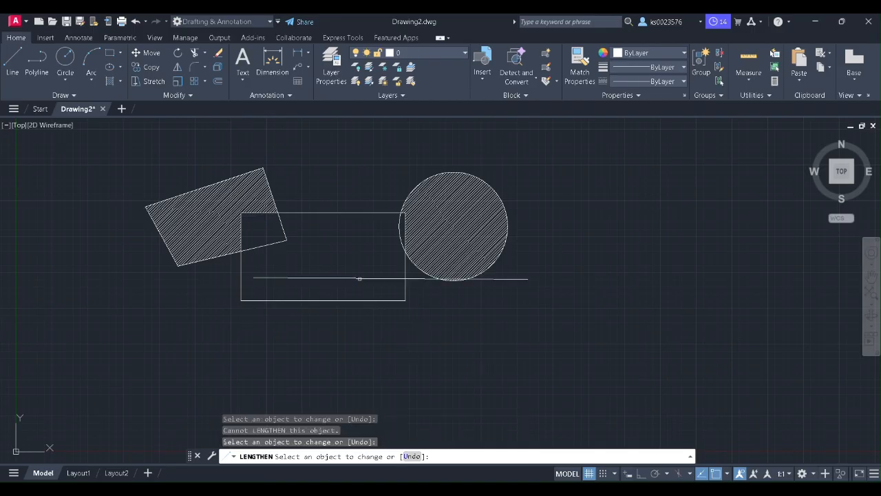
left_click(400, 289)
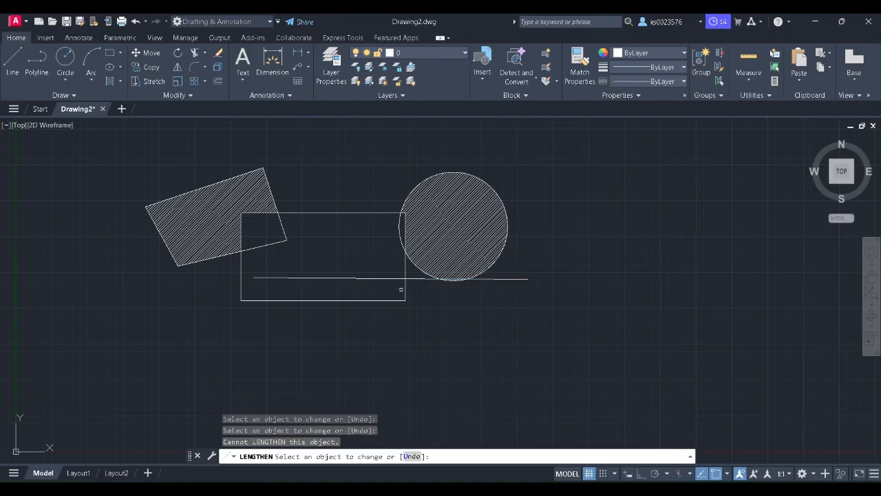
left_click(311, 299)
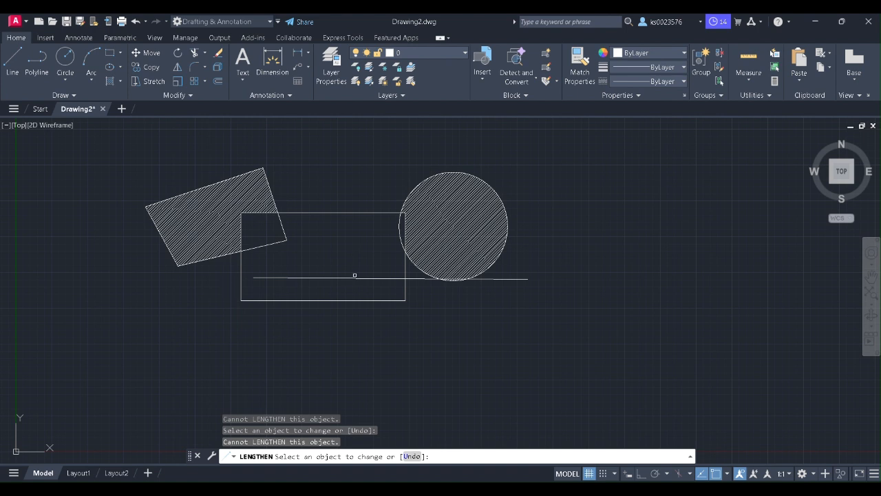
left_click(189, 96)
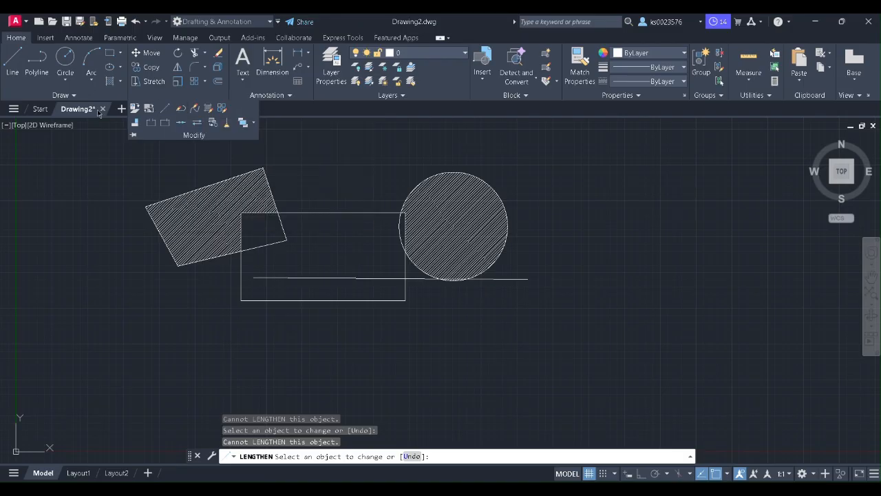
Step: Draw a five-vertex open polyline to the right of the hatched circle
left_click(37, 63)
left_click(550, 249)
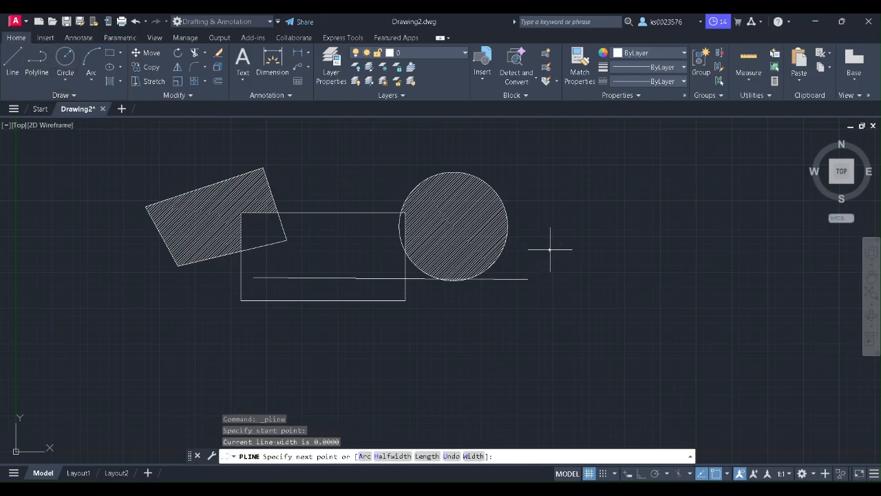
left_click(652, 190)
left_click(736, 266)
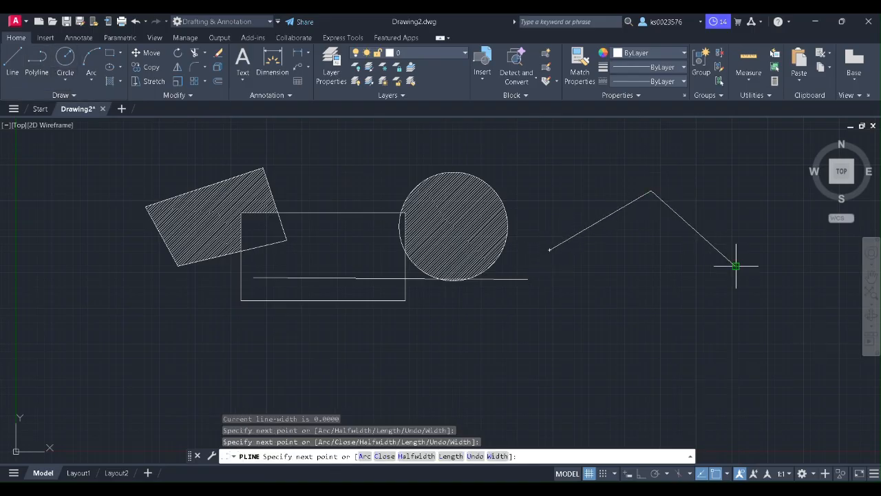
left_click(602, 321)
left_click(602, 281)
right_click(643, 281)
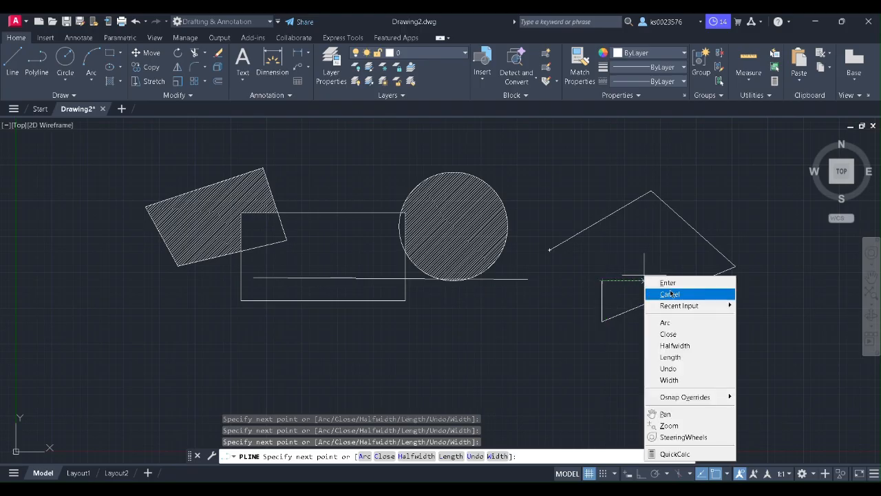
left_click(661, 283)
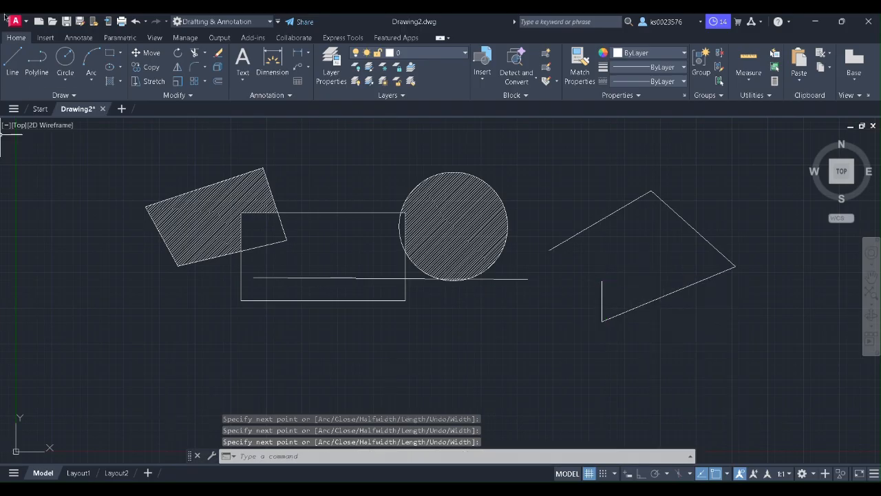
left_click(193, 96)
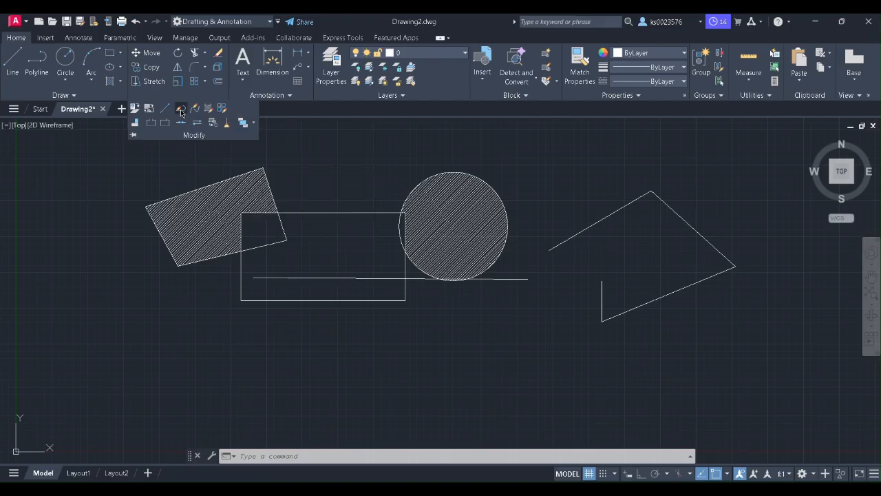
Step: Set the right-hand polyline's width to 2 using Edit Polyline
left_click(181, 112)
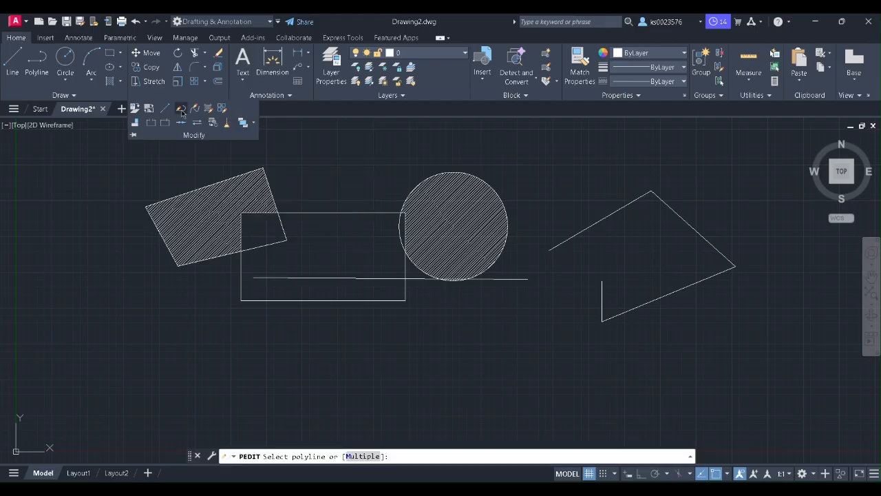
left_click(609, 214)
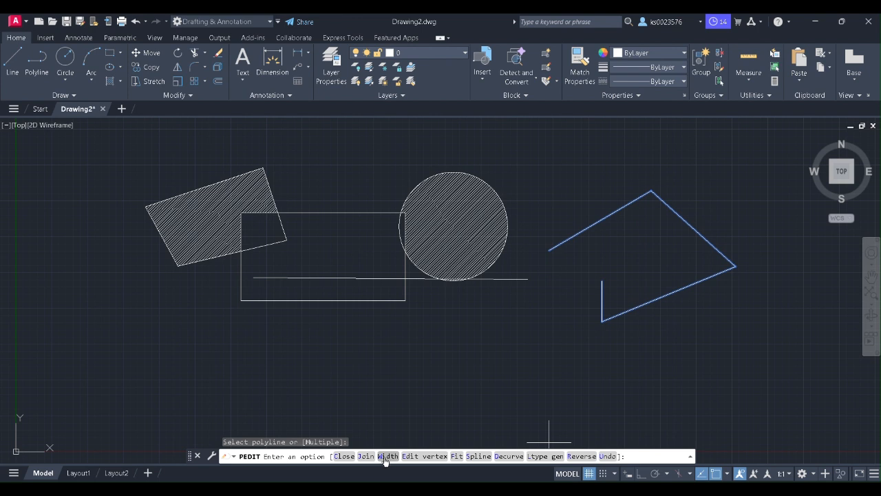
type("w")
key("Return")
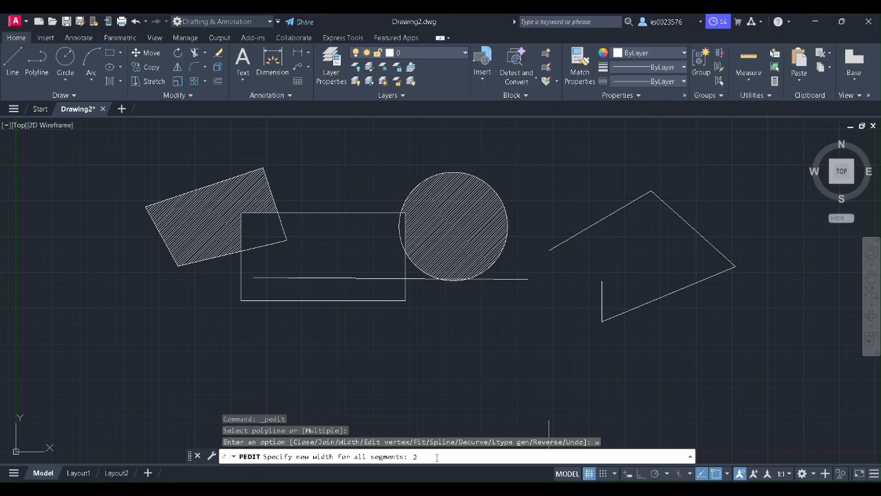
key("Return")
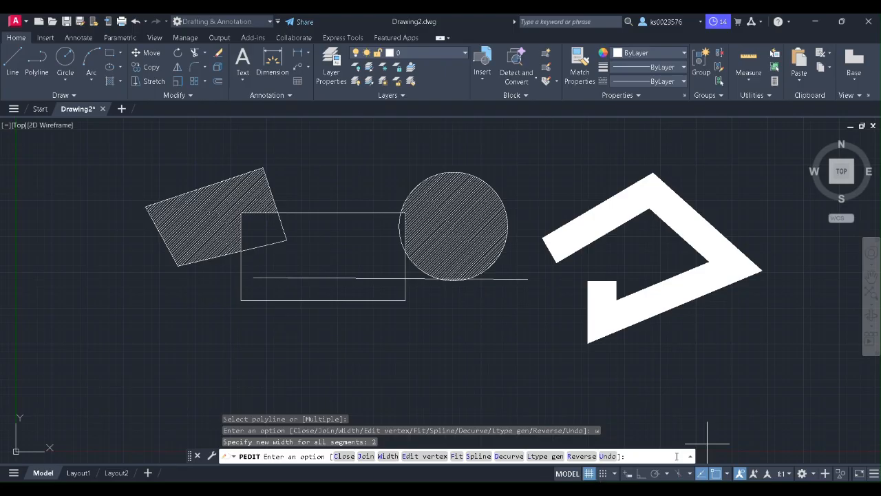
Step: Try the Edit Polyline and Edit Spline tools from the Modify slide-out without changing anything
left_click(190, 96)
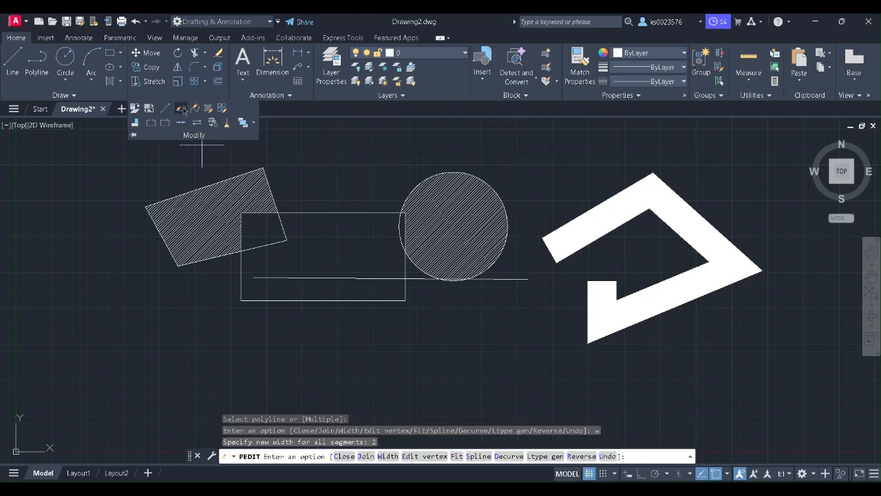
left_click(183, 109)
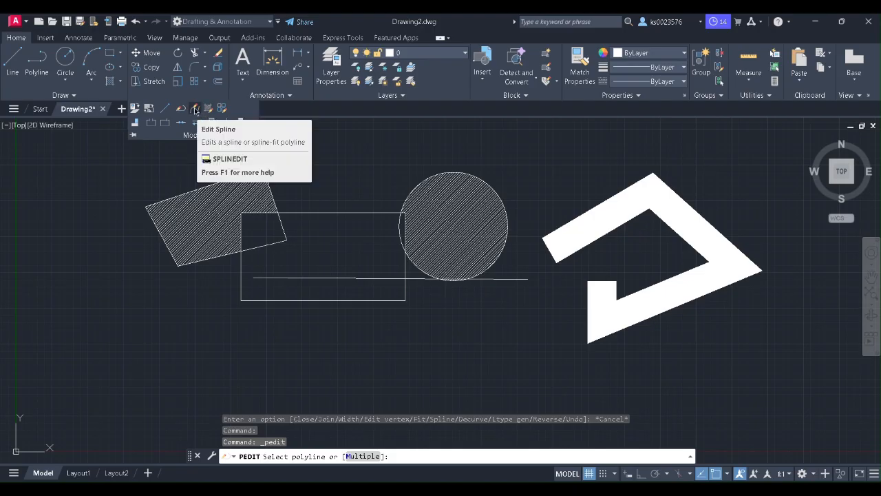
left_click(196, 110)
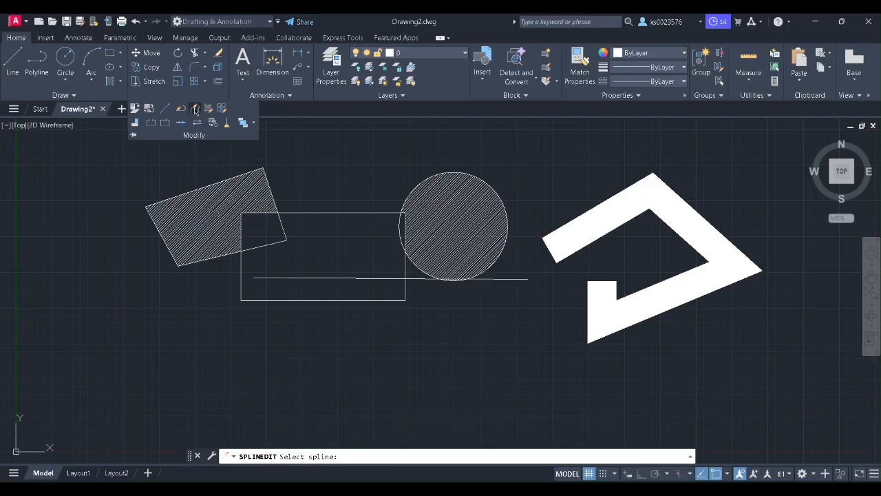
left_click(67, 95)
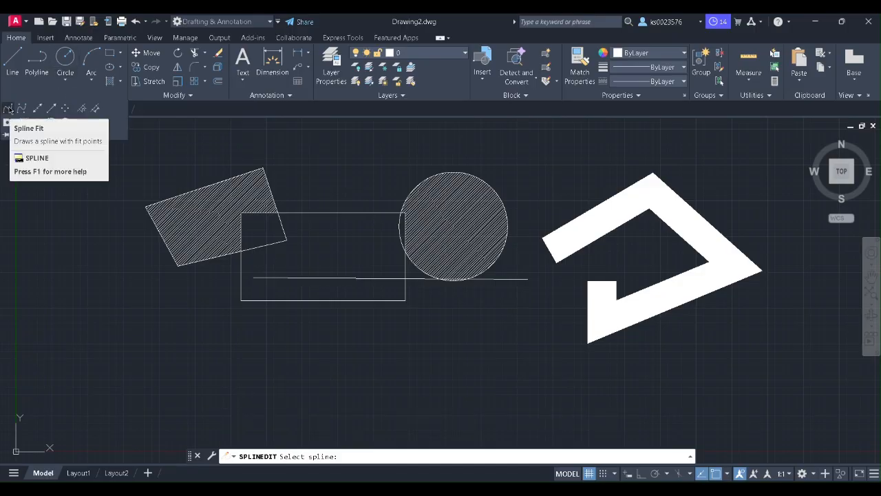
Step: Draw an open spline through four fit points at the lower left, below the hatched shapes
left_click(10, 110)
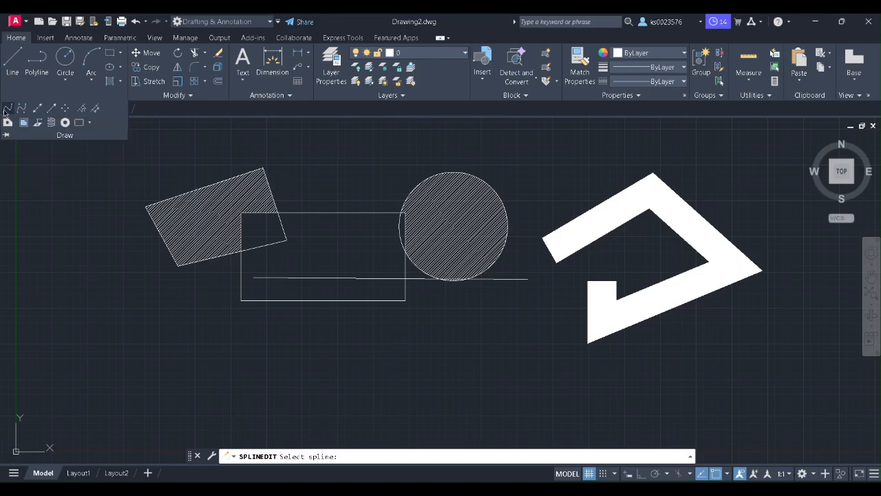
left_click(105, 349)
left_click(149, 273)
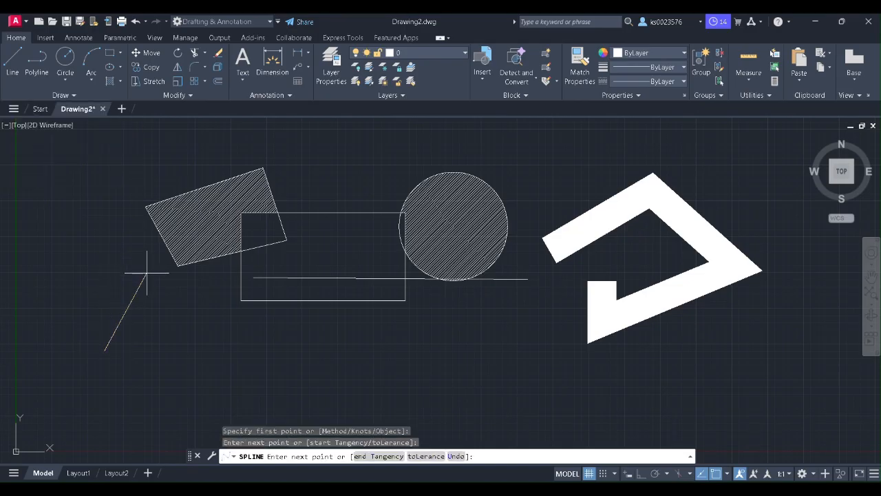
left_click(222, 348)
left_click(147, 368)
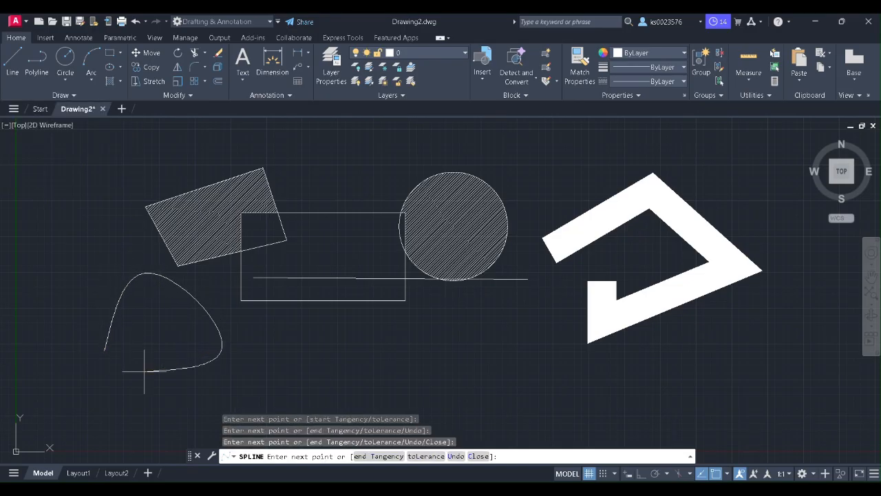
right_click(167, 332)
left_click(191, 177)
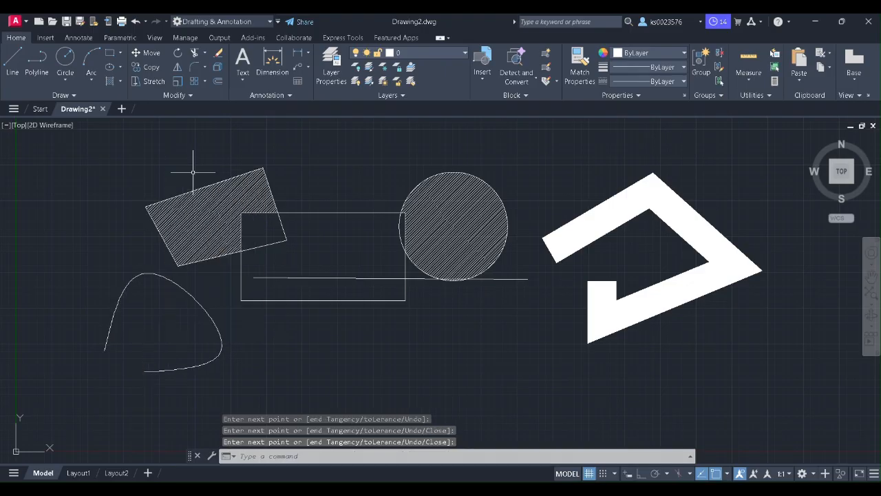
left_click(190, 96)
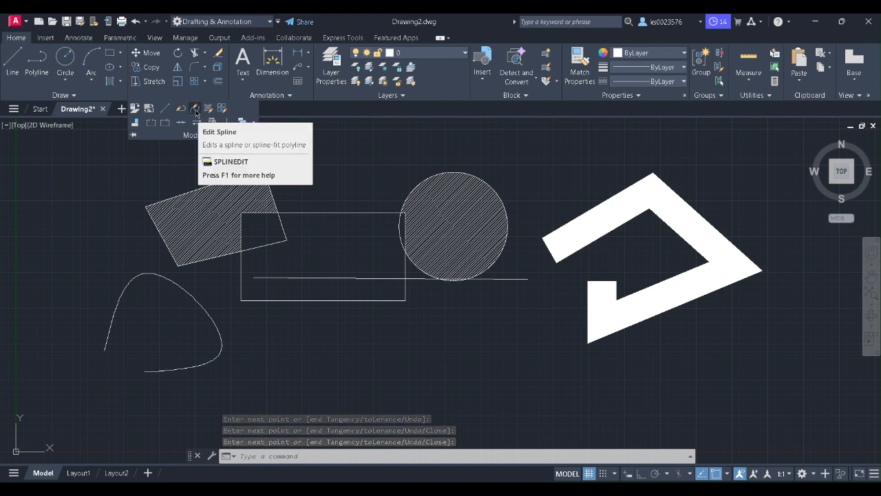
left_click(196, 109)
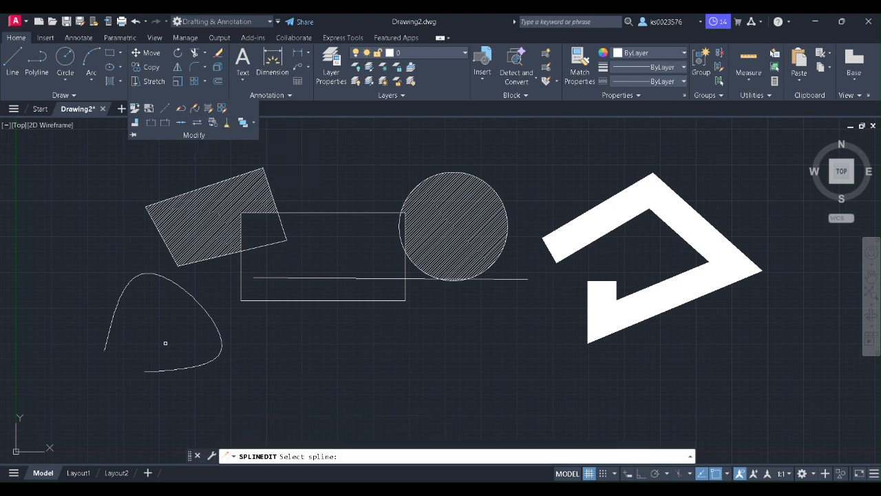
left_click(203, 308)
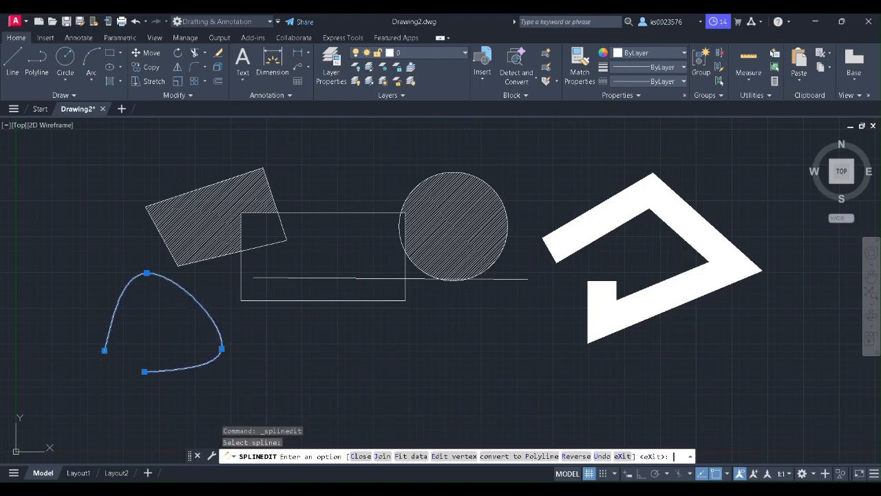
key("Return")
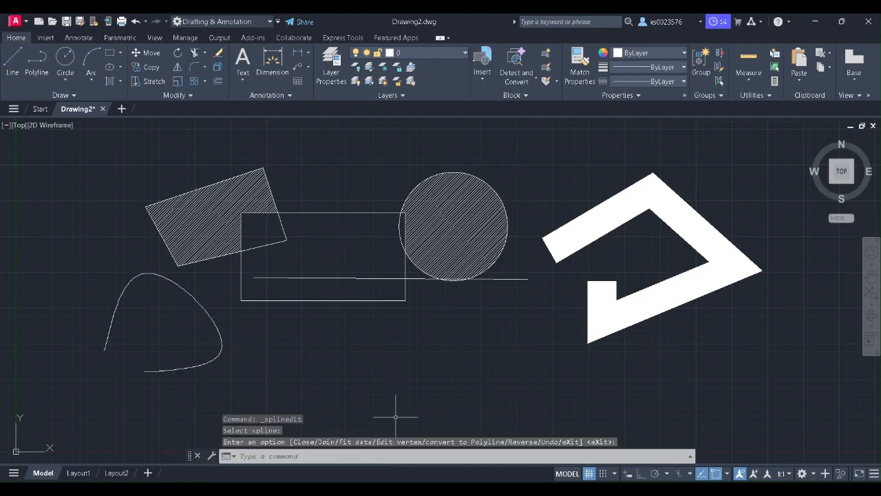
left_click(196, 286)
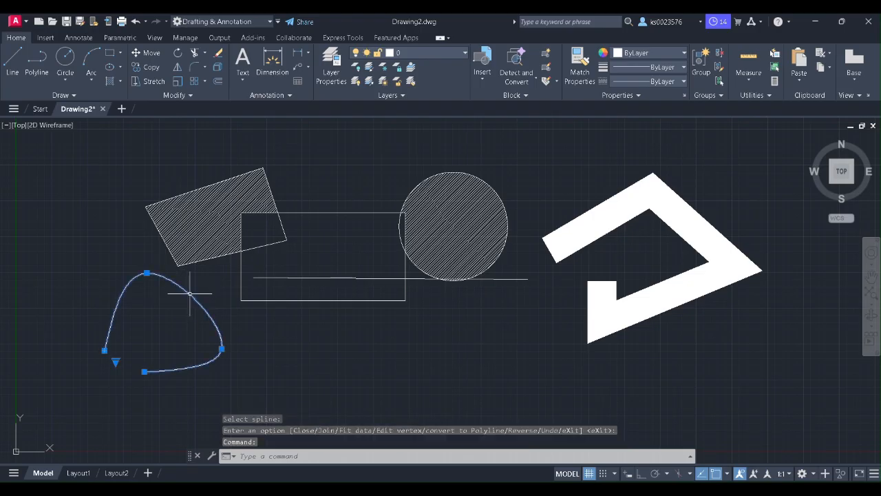
left_click(190, 95)
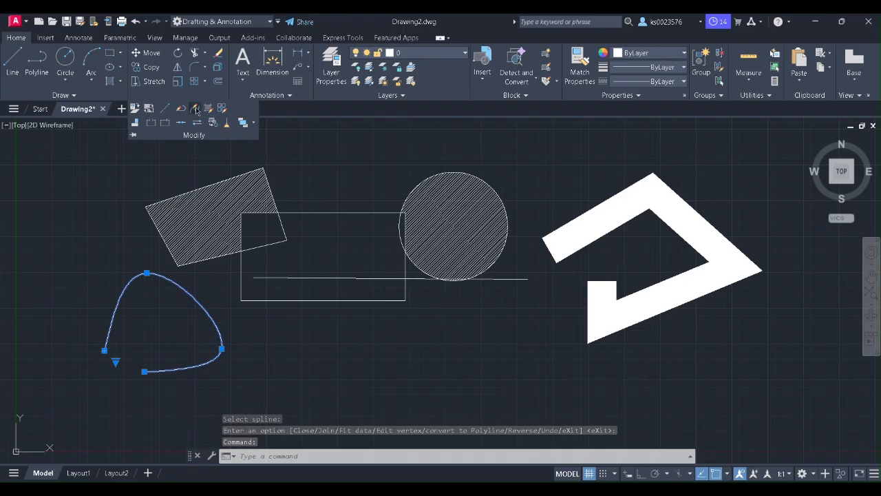
left_click(196, 108)
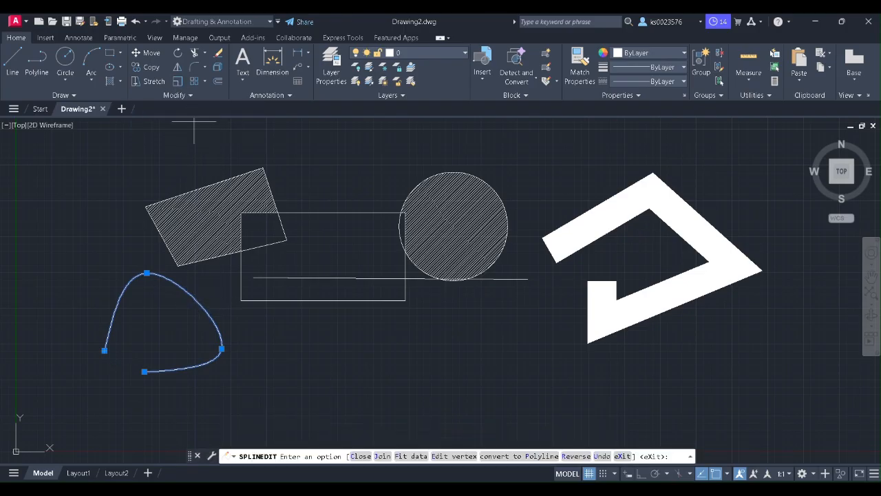
key("Escape")
left_click(191, 96)
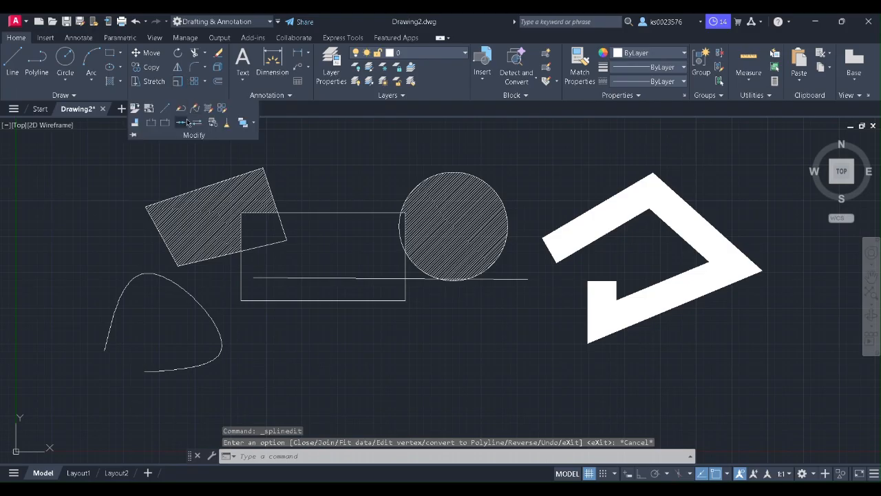
left_click(196, 109)
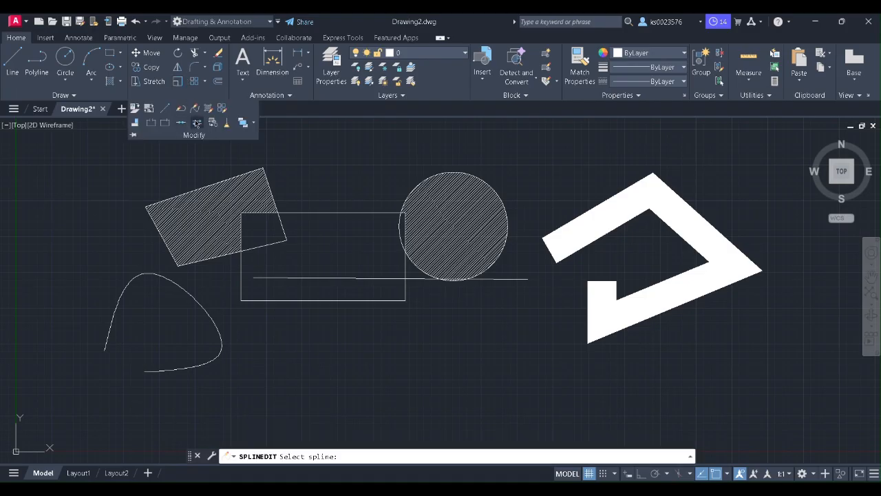
left_click(192, 296)
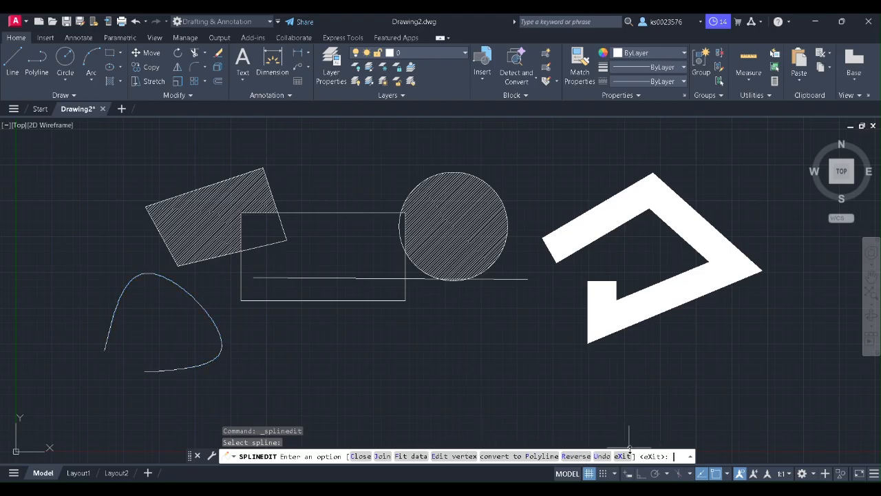
key("Return")
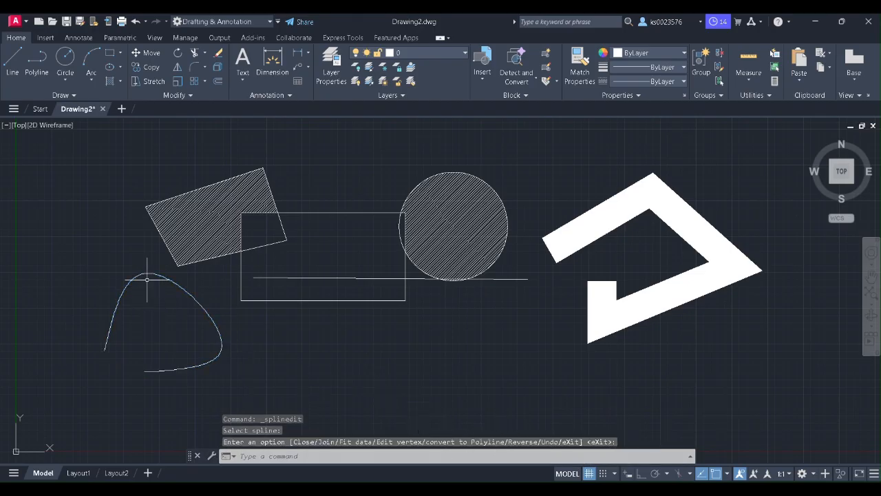
scroll(343, 282, "down", 5)
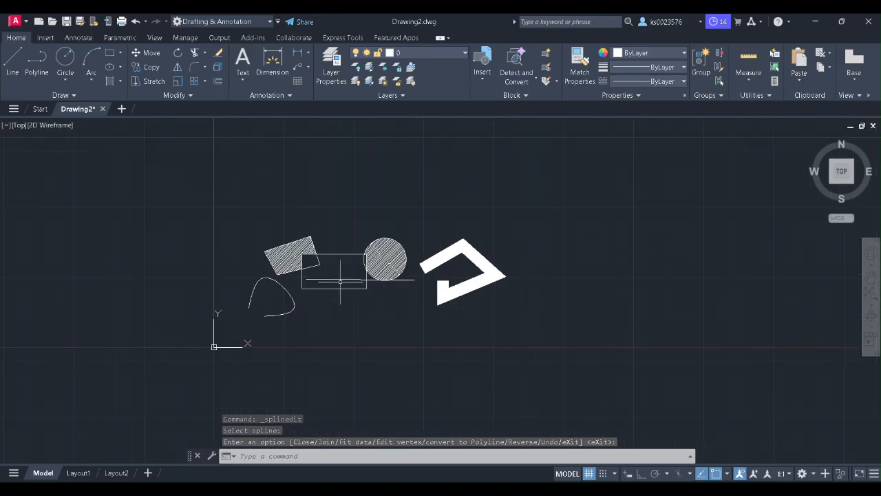
scroll(370, 191, "up", 4)
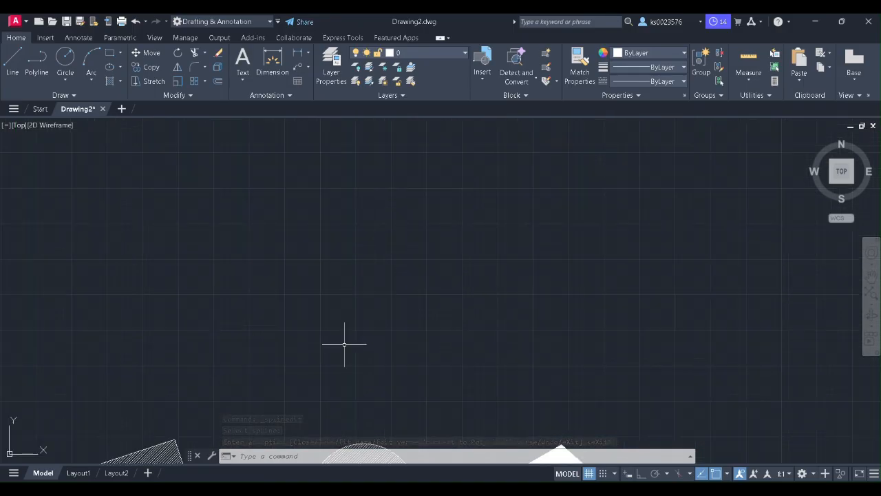
scroll(339, 336, "down", 2)
scroll(333, 310, "up", 3)
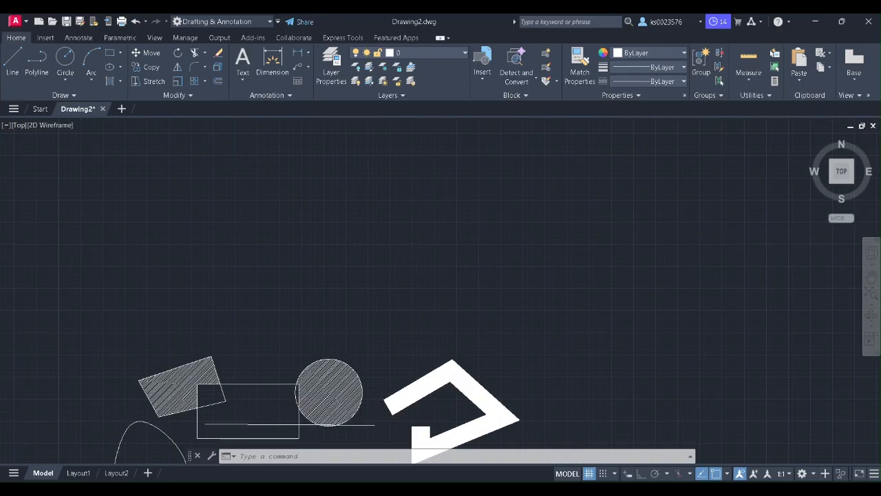
left_click(192, 96)
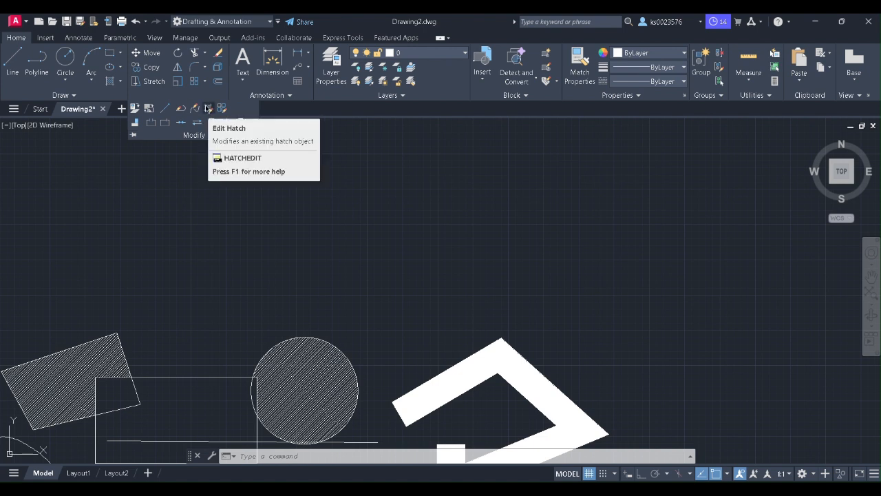
left_click(208, 108)
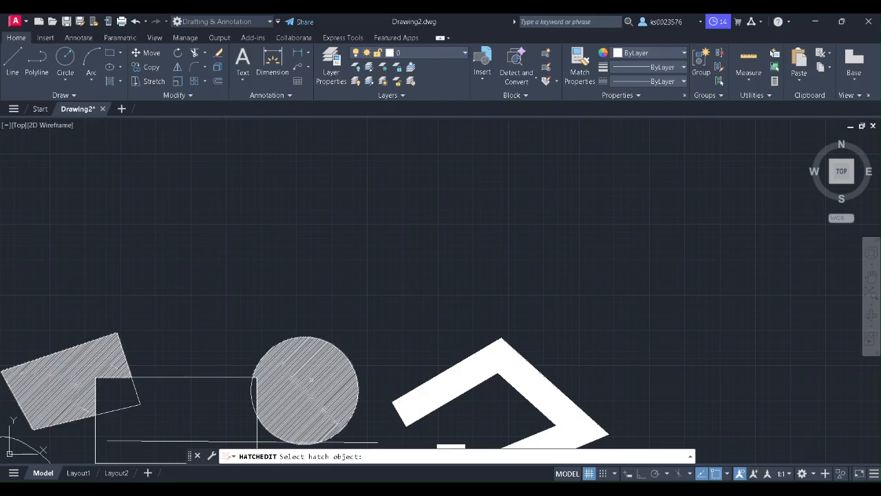
left_click(312, 379)
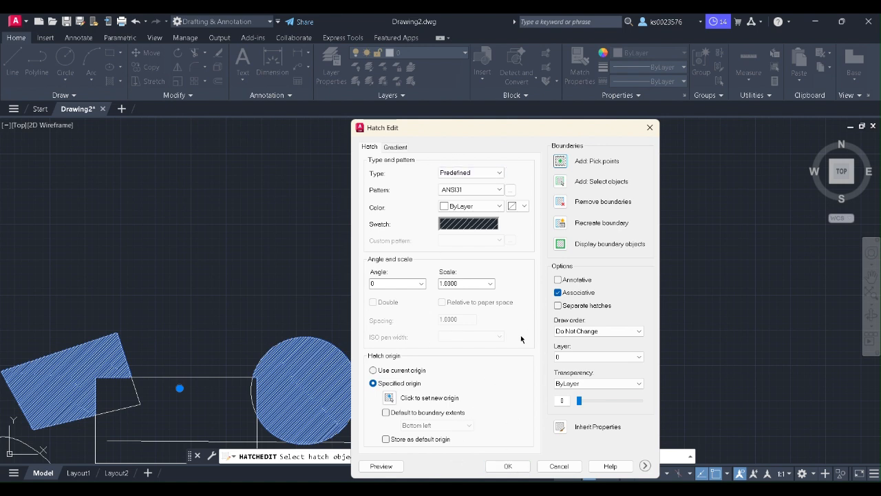
left_click(521, 467)
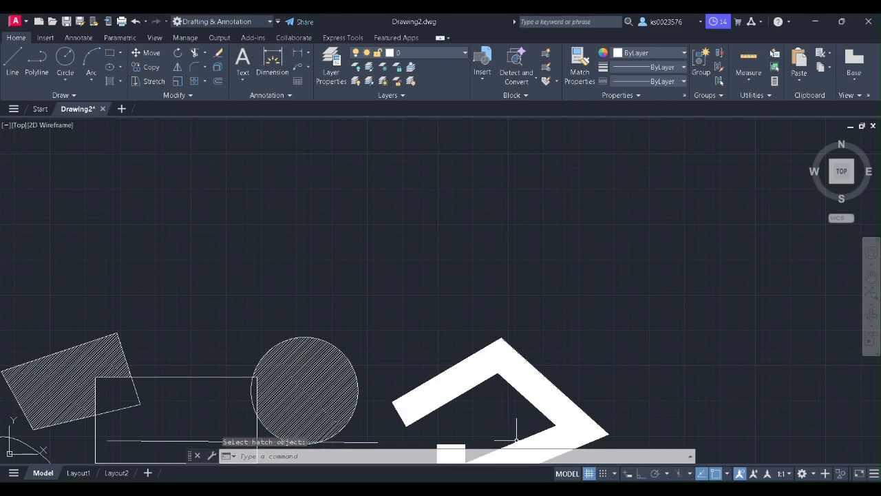
left_click(192, 96)
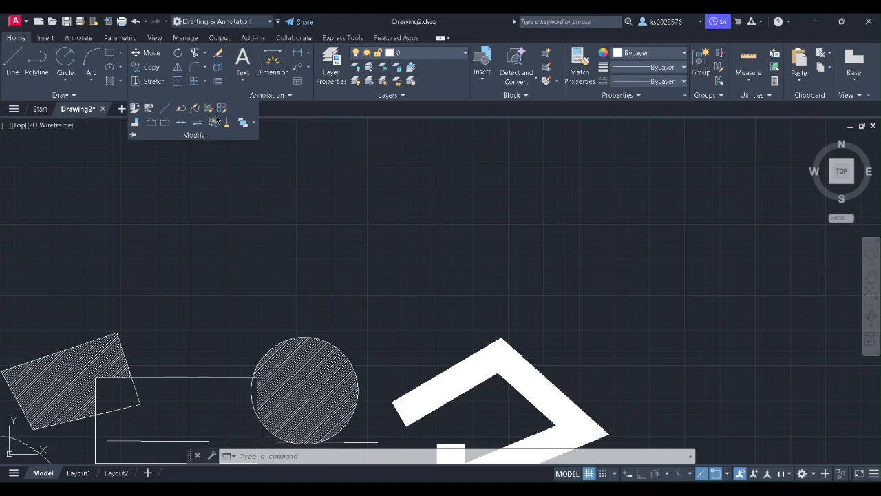
Step: Draw a small rectangle above the existing shapes
left_click(195, 81)
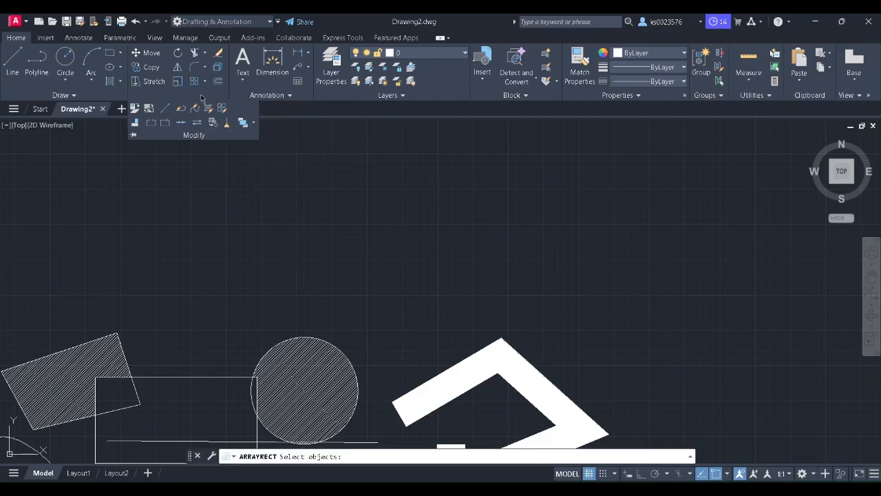
left_click(112, 54)
left_click(252, 146)
left_click(286, 163)
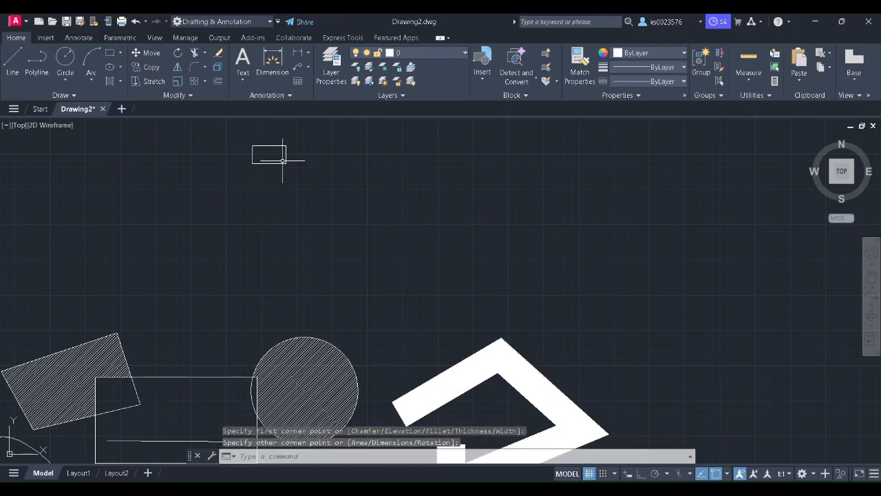
Step: Array the small rectangle into a grid of 4 columns by 3 rows
left_click(195, 82)
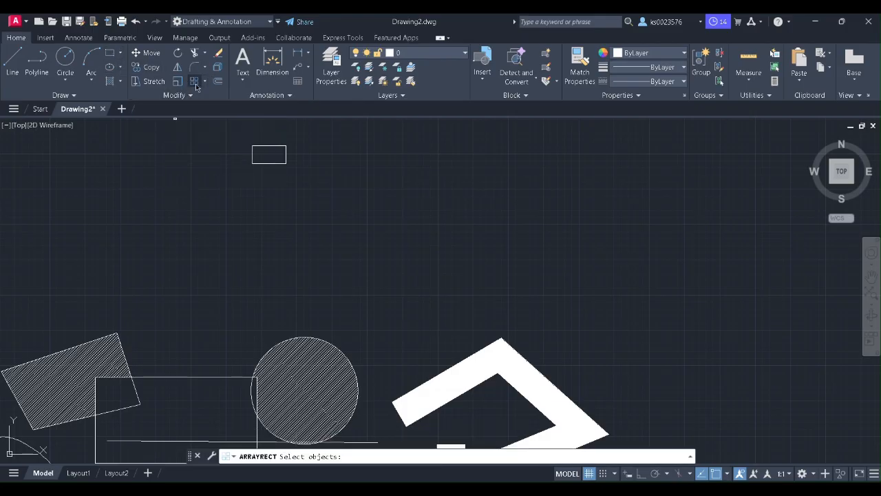
left_click(262, 146)
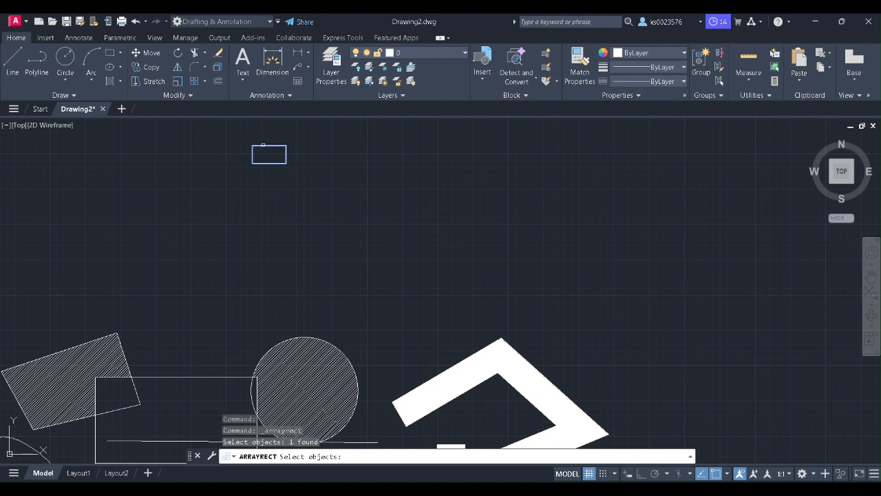
key("Return")
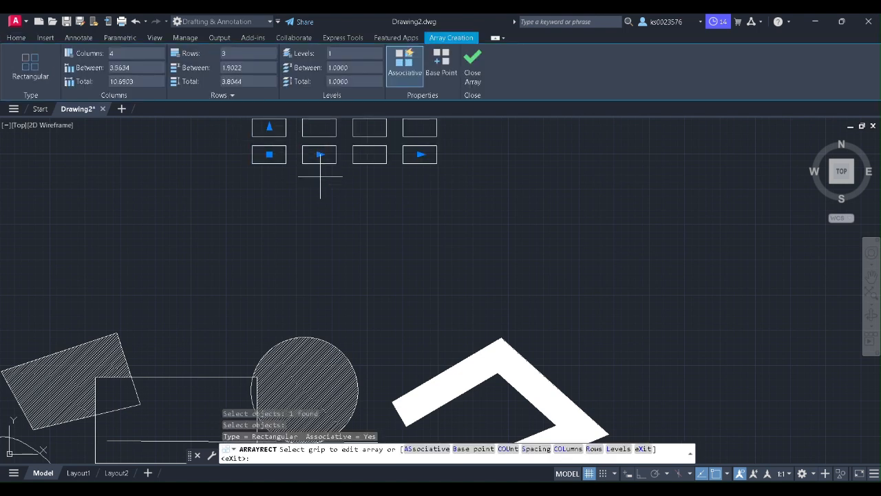
scroll(383, 191, "up", 2)
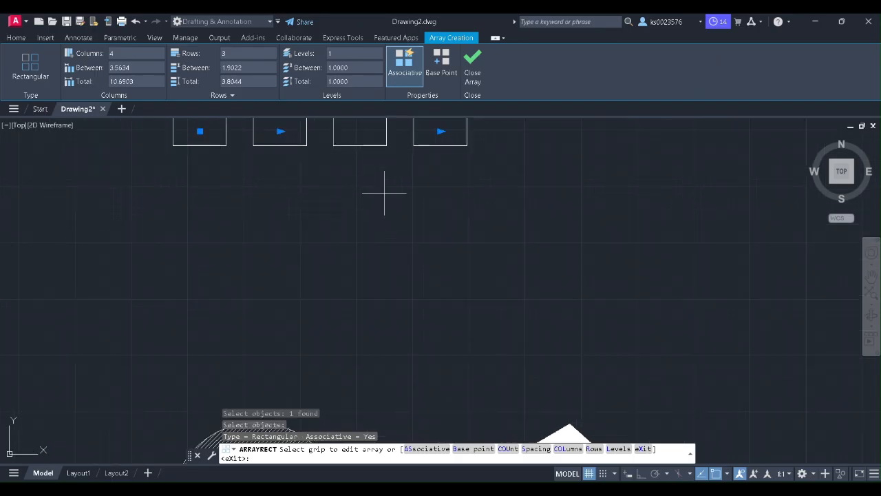
scroll(384, 191, "down", 5)
scroll(360, 134, "up", 2)
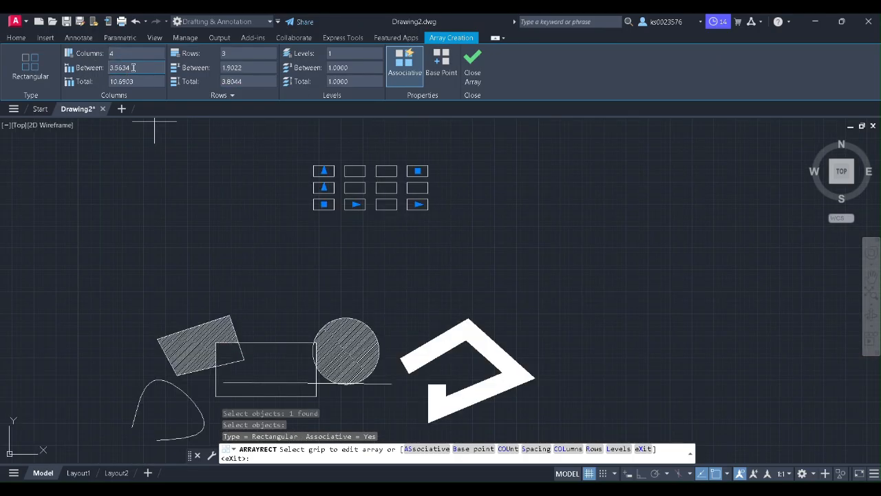
left_click(474, 64)
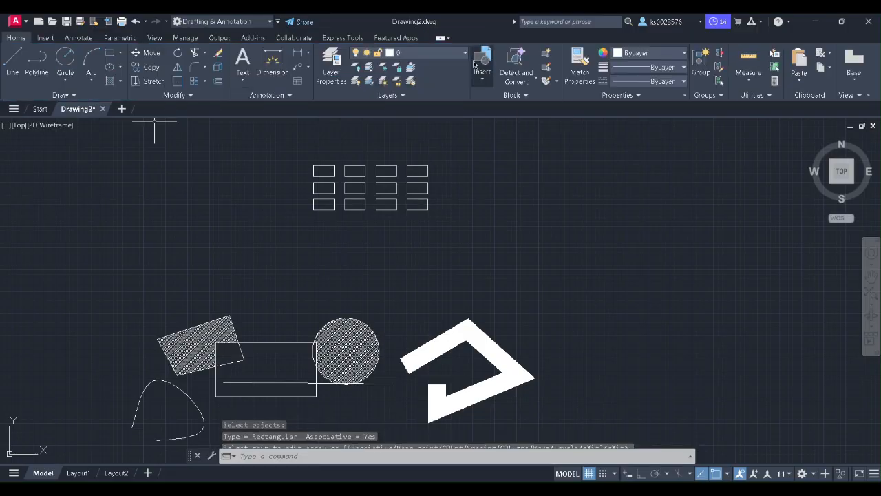
Step: Attempt to replace an array item with the spline via ARRAYEDIT Replace, without success
left_click(182, 96)
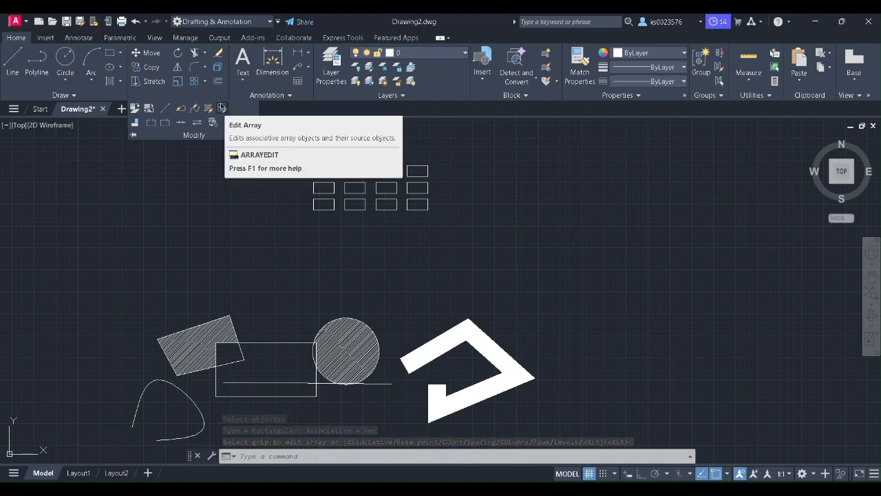
left_click(221, 109)
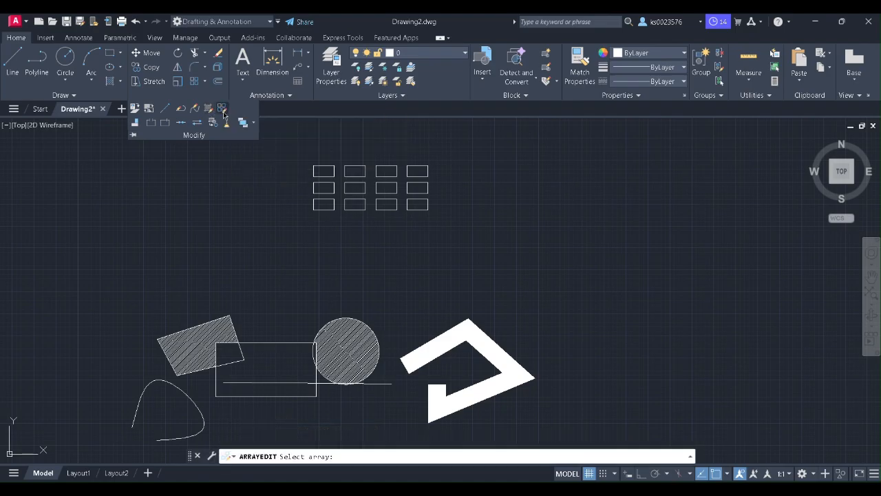
left_click(222, 108)
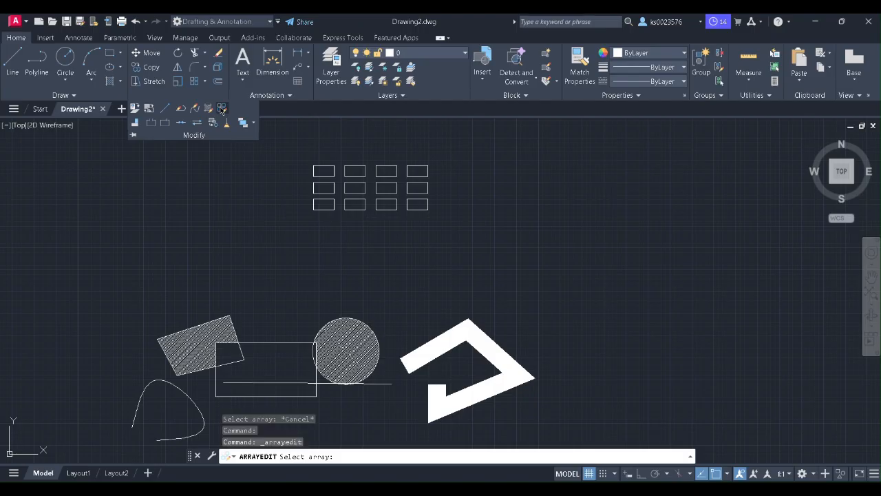
left_click(345, 187)
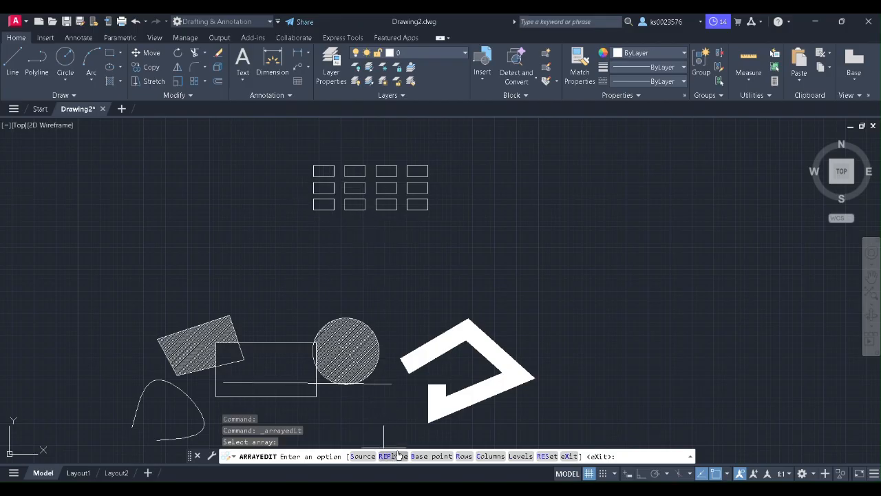
type("re")
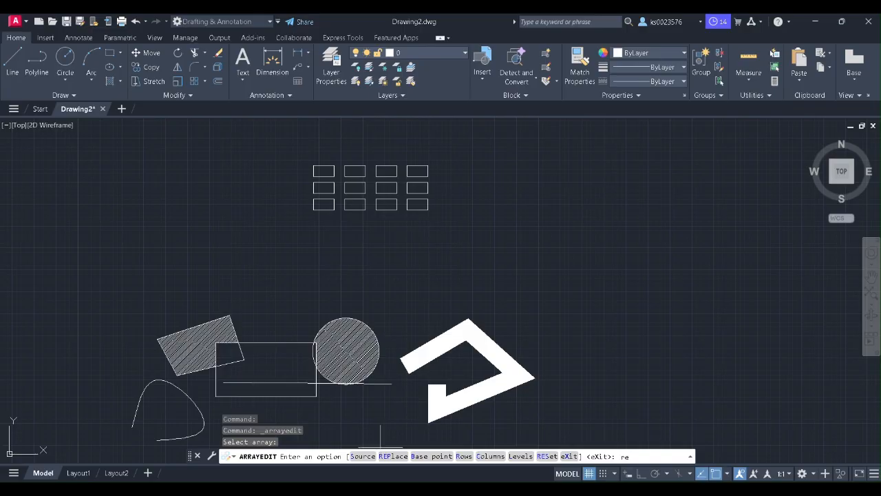
type("p")
key("Return")
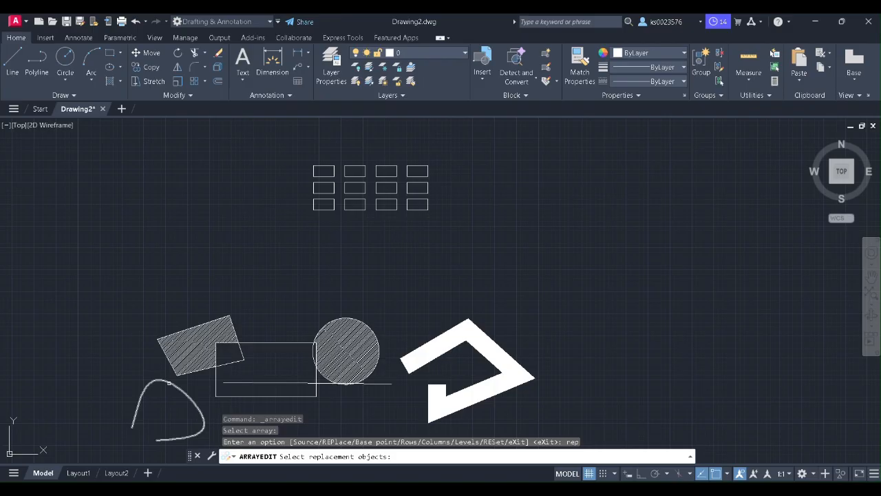
left_click(176, 387)
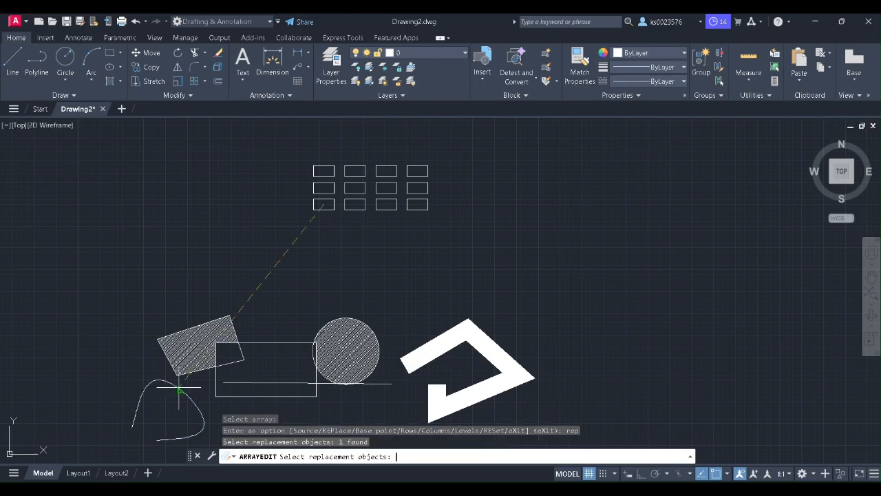
key("Return")
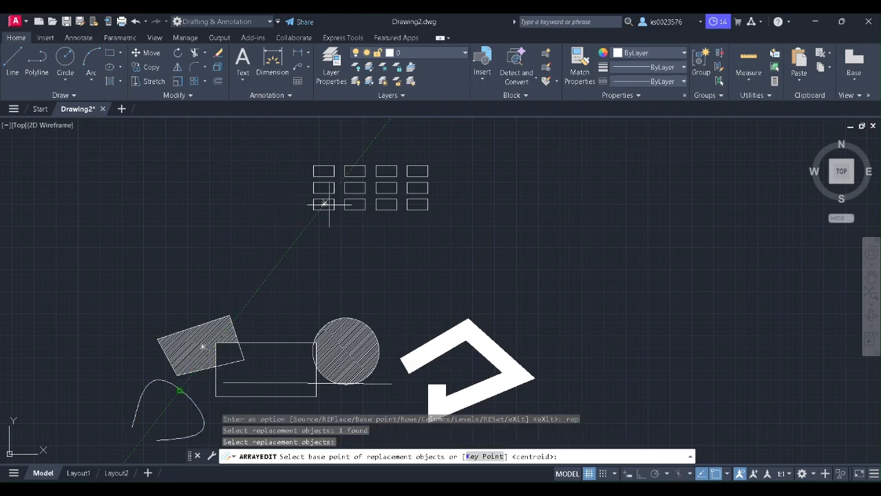
left_click(183, 390)
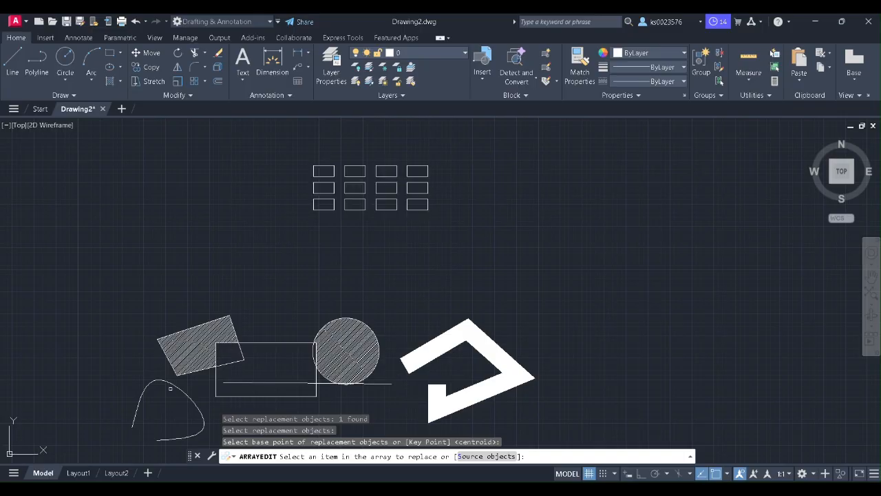
left_click(217, 378)
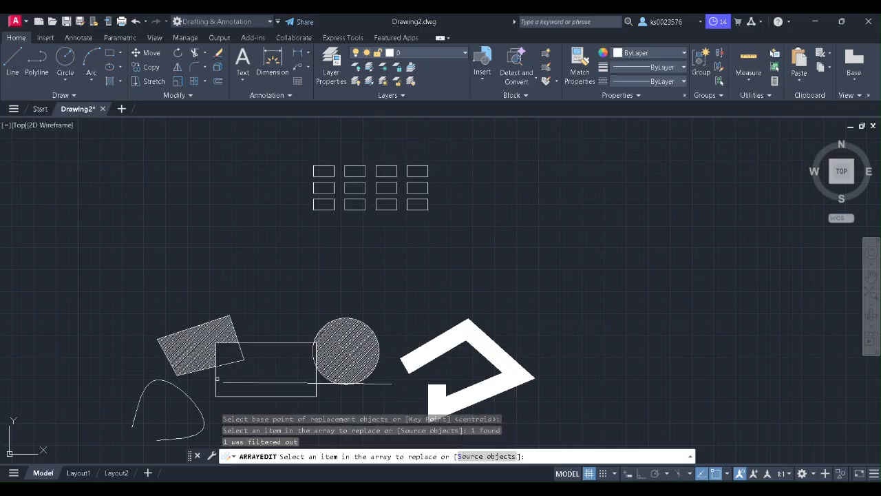
left_click(215, 378)
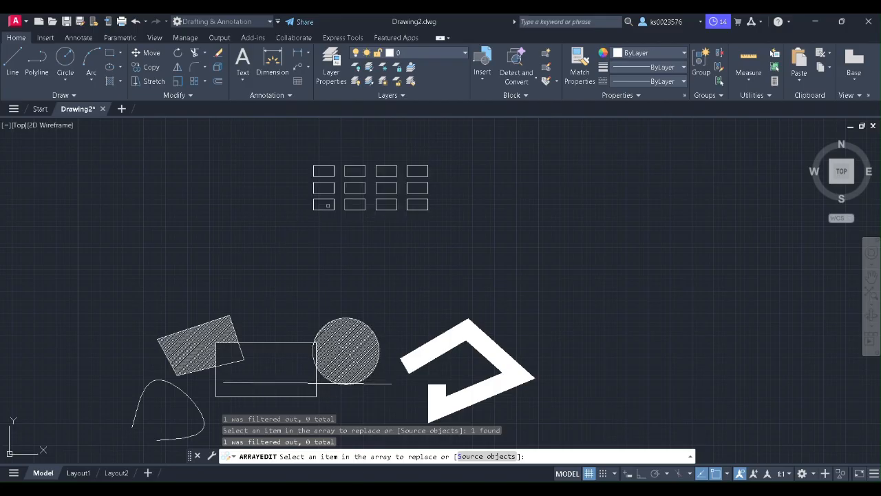
Step: Start the Align command from the Modify slide-out with nothing selected
left_click(188, 95)
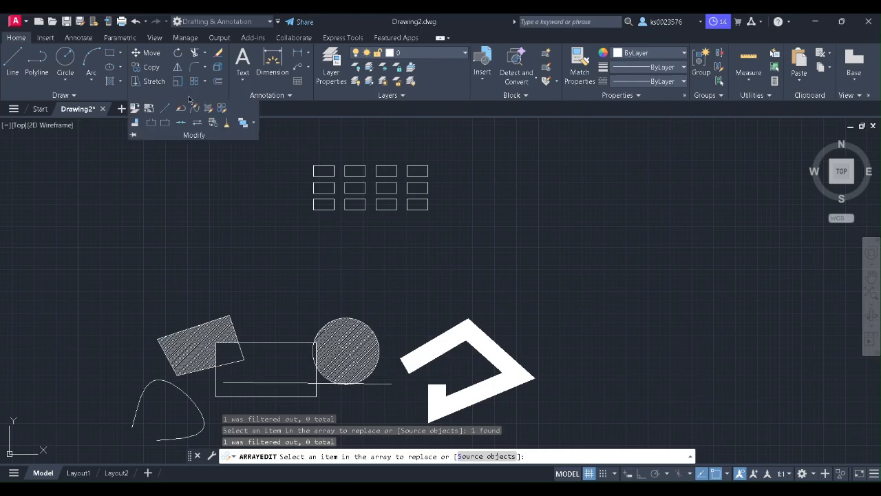
left_click(148, 121)
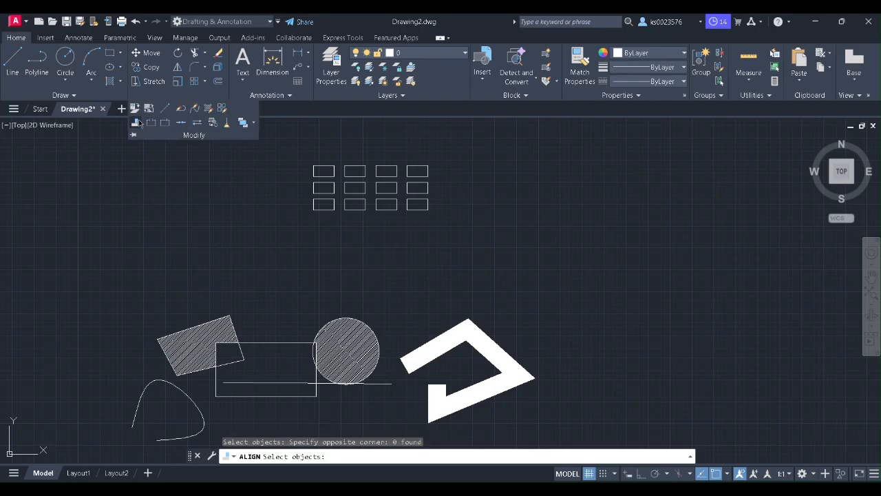
left_click(137, 122)
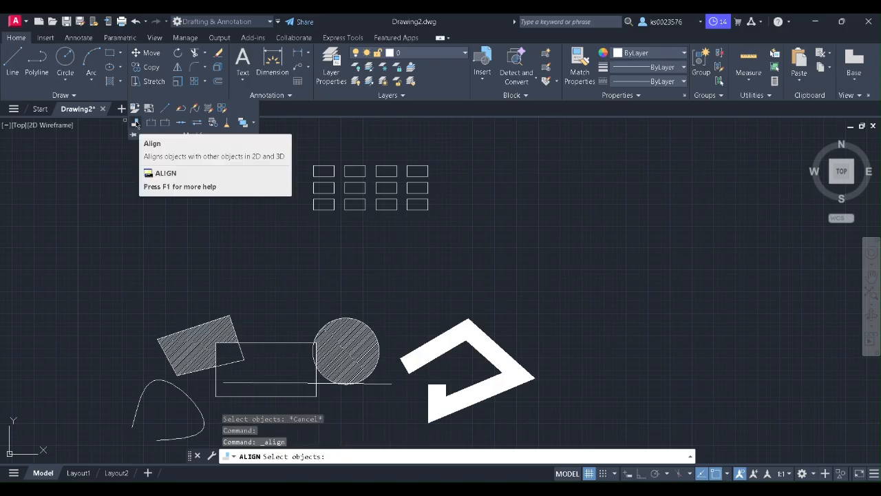
left_click(138, 193)
Step: Draw a rectangle to the right of the 4 by 3 array
left_click(132, 146)
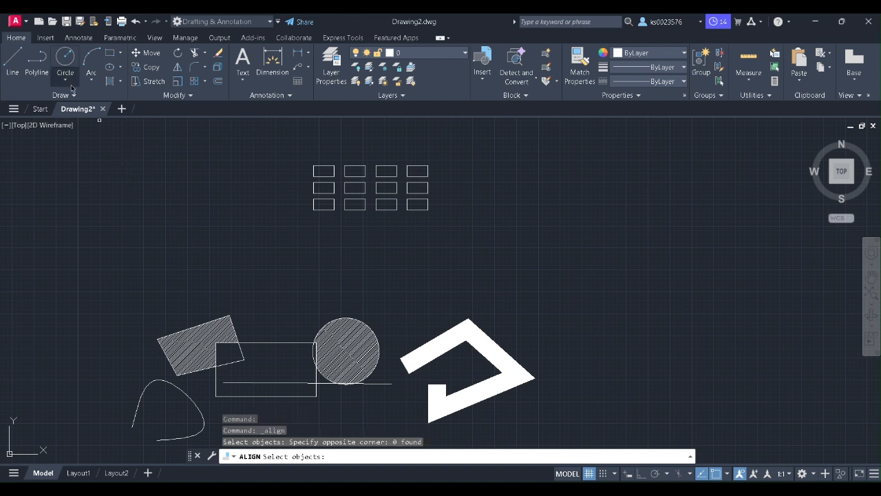
left_click(112, 55)
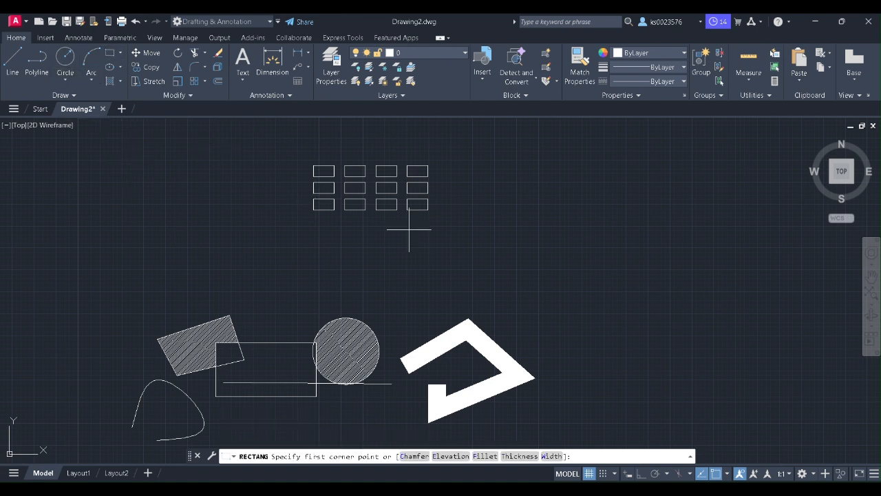
left_click(526, 199)
left_click(620, 241)
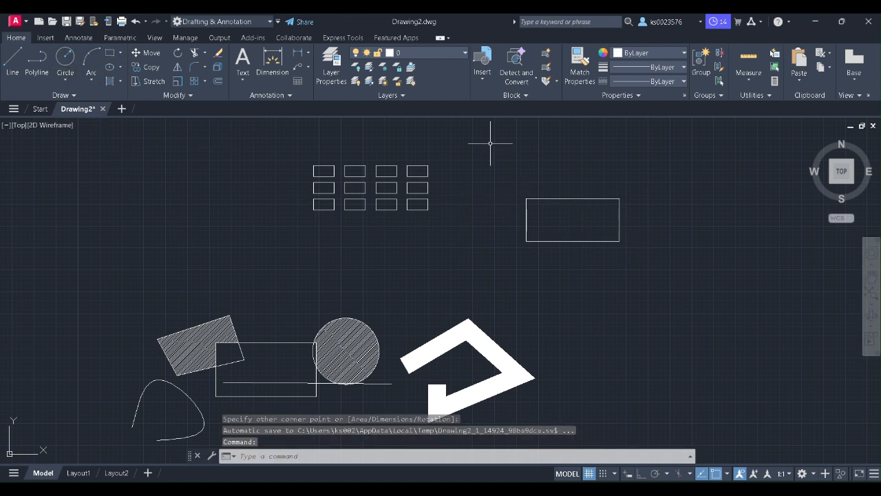
Step: Draw a second rectangle above the first, placed slightly further left
left_click(459, 136)
left_click(544, 173)
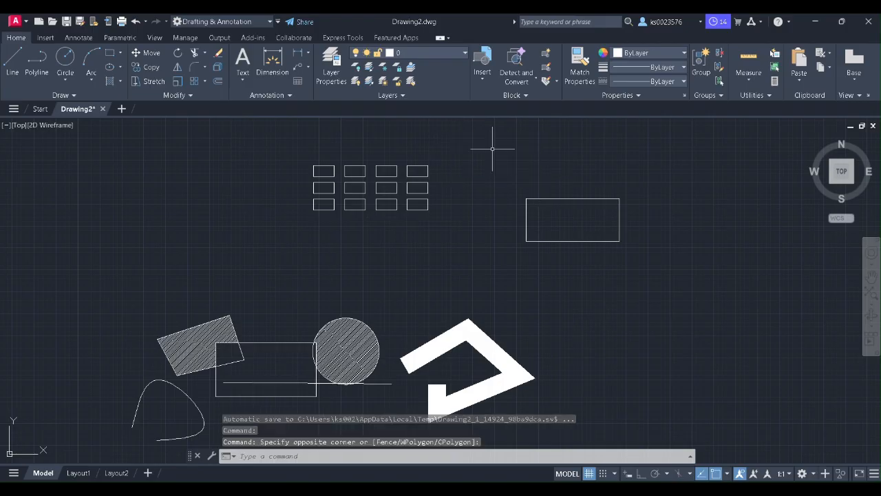
left_click(110, 53)
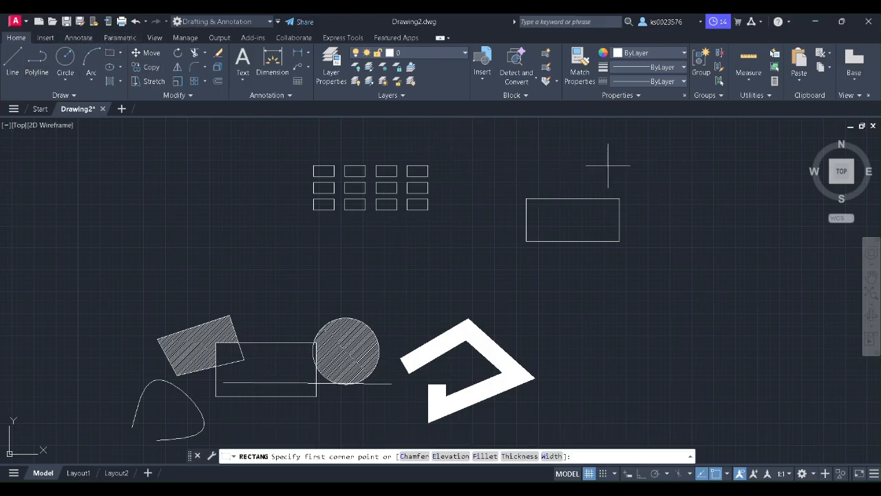
left_click(463, 138)
left_click(550, 170)
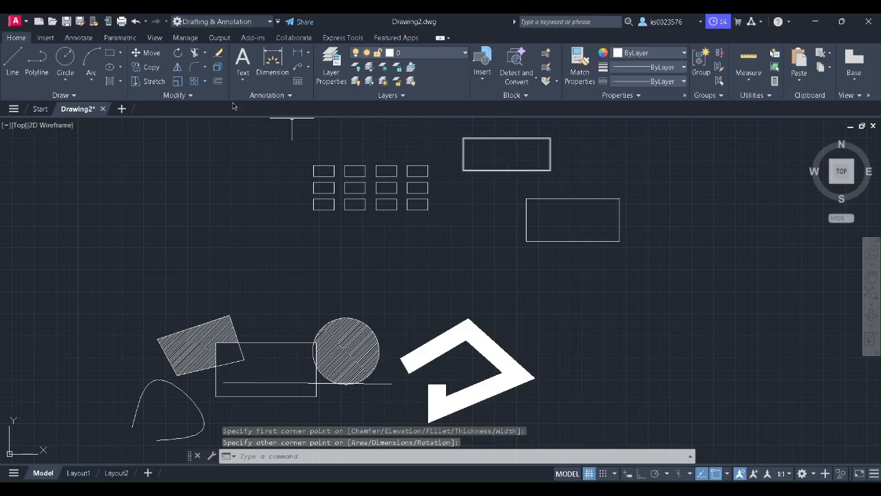
left_click(190, 95)
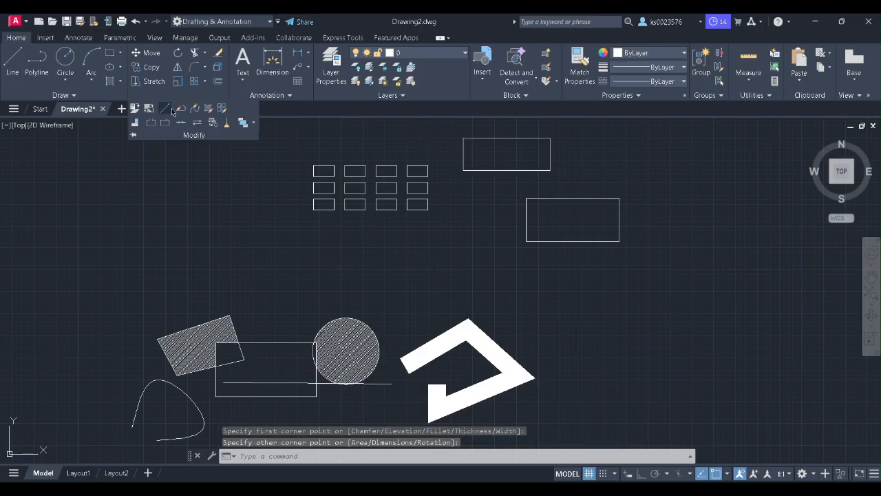
Step: Align the upper rectangle's bottom corners to the lower rectangle's top corners, scaling it to fit
left_click(137, 123)
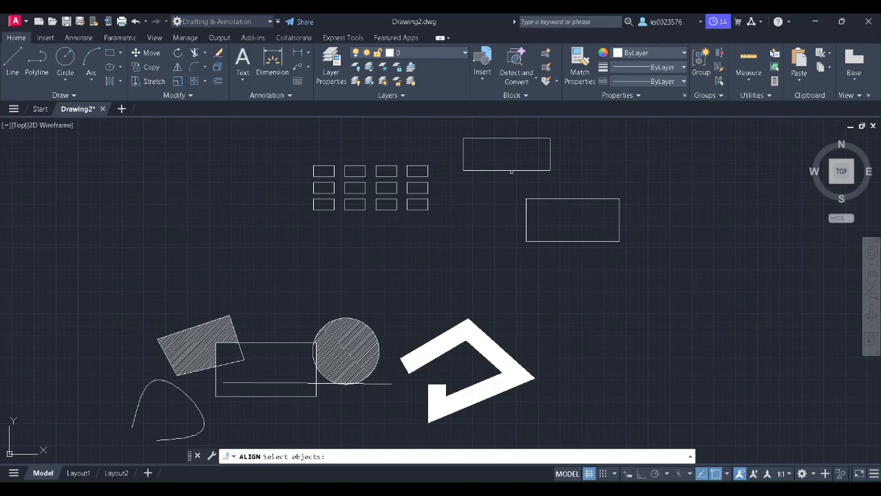
left_click(509, 169)
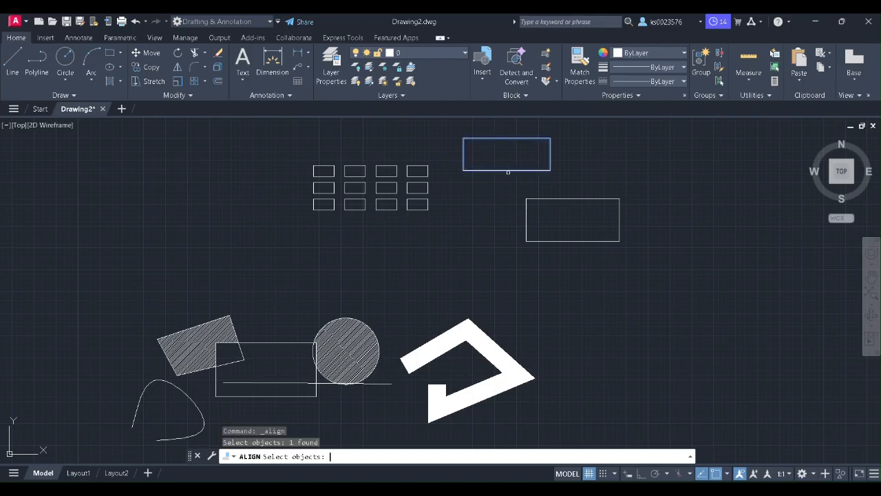
key("Return")
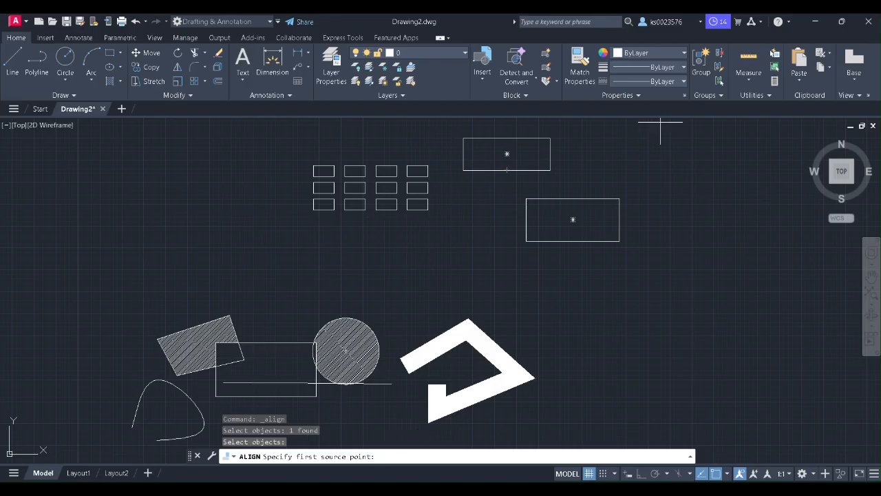
left_click(550, 170)
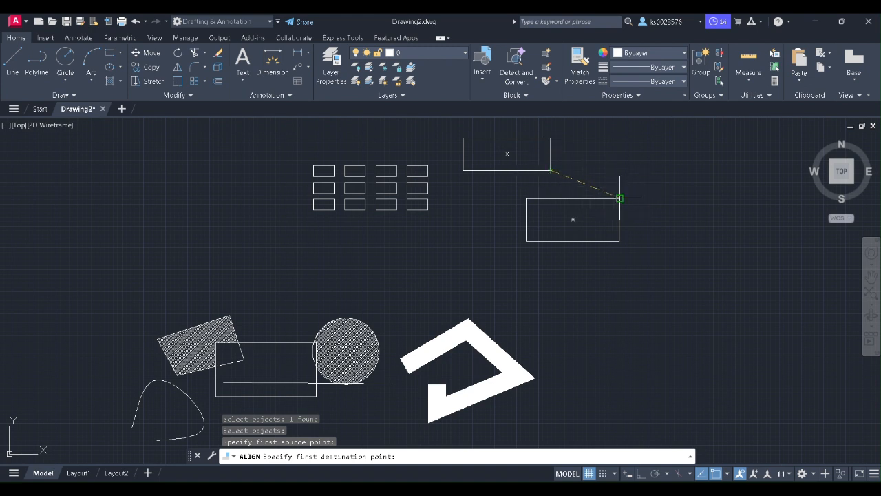
left_click(620, 198)
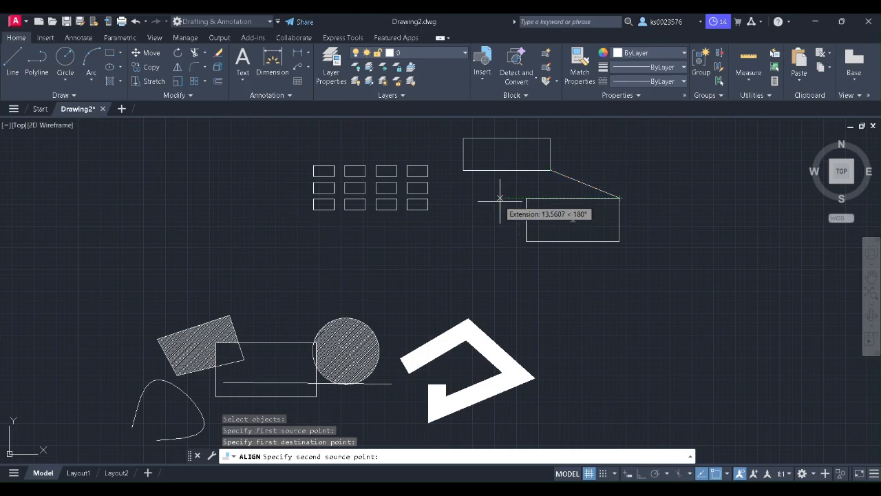
left_click(464, 169)
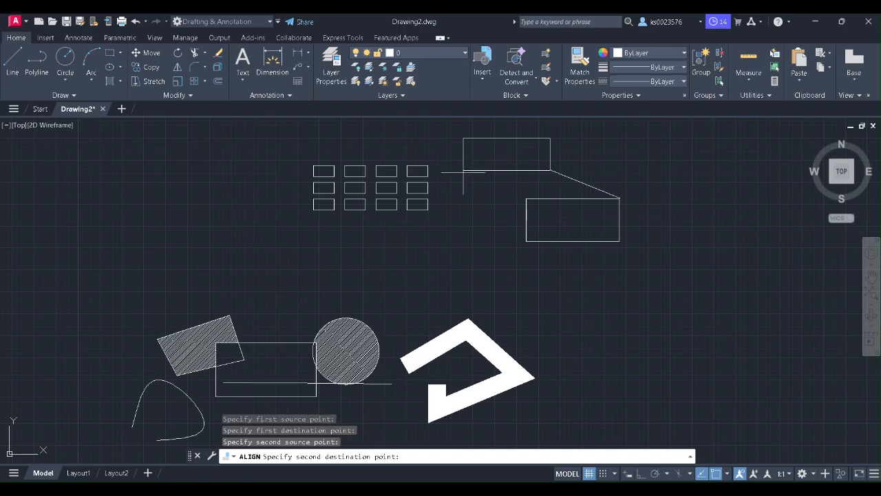
left_click(527, 198)
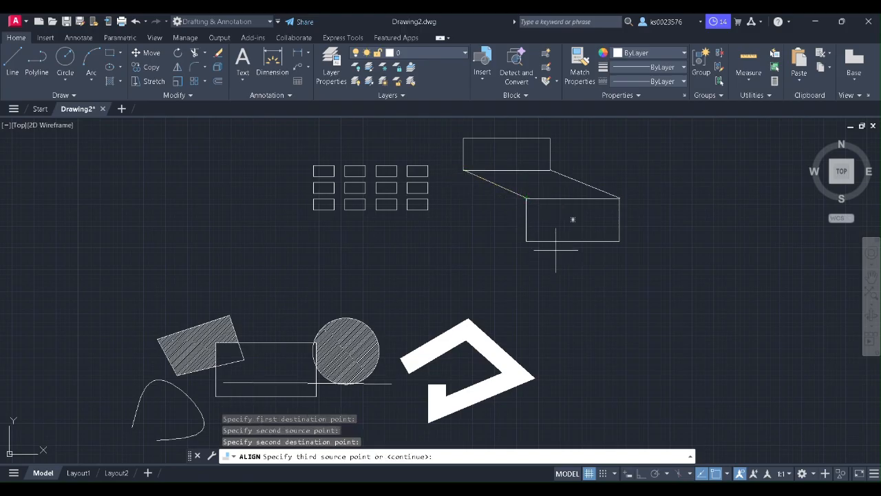
key("Return")
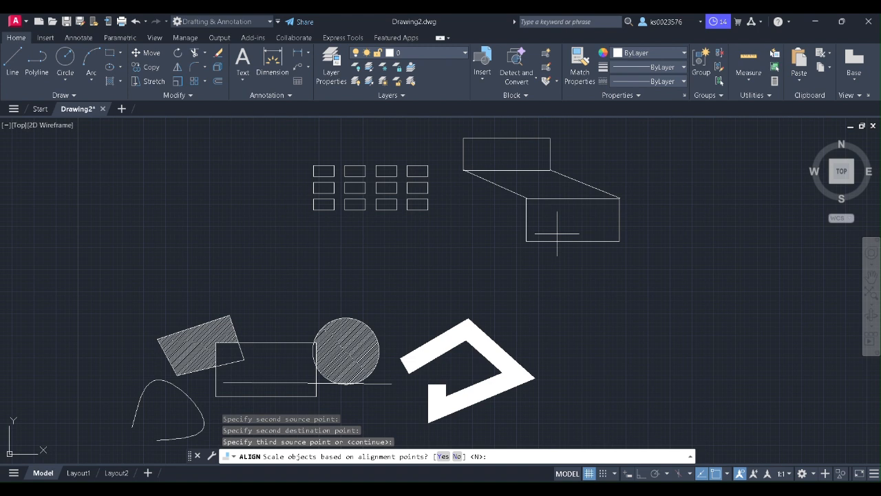
key("Return")
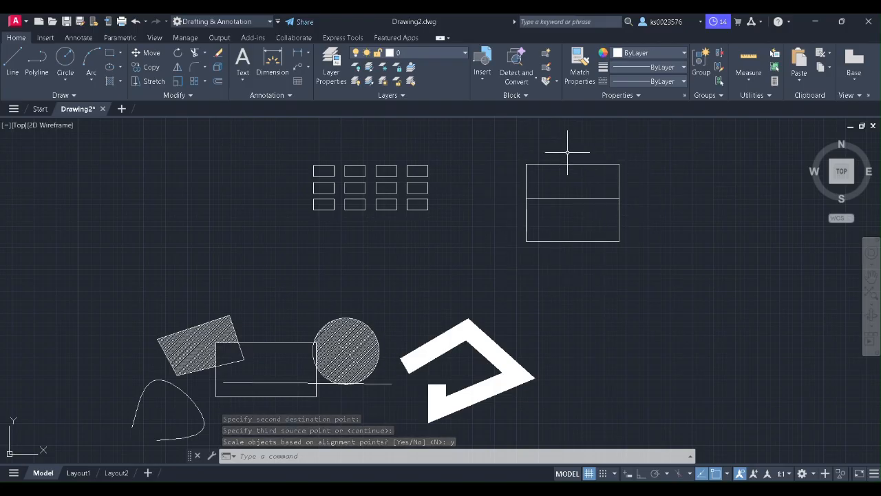
left_click(190, 95)
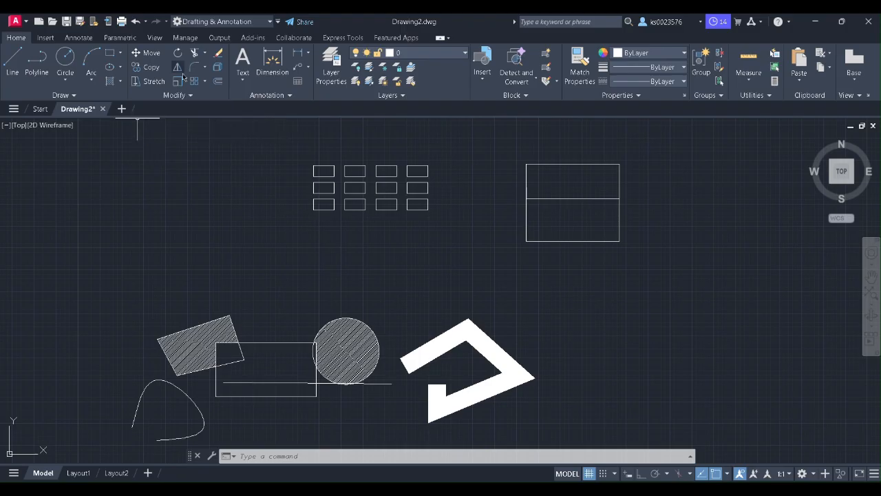
Step: Draw a short horizontal line below the array, then cancel the Line command
left_click(190, 95)
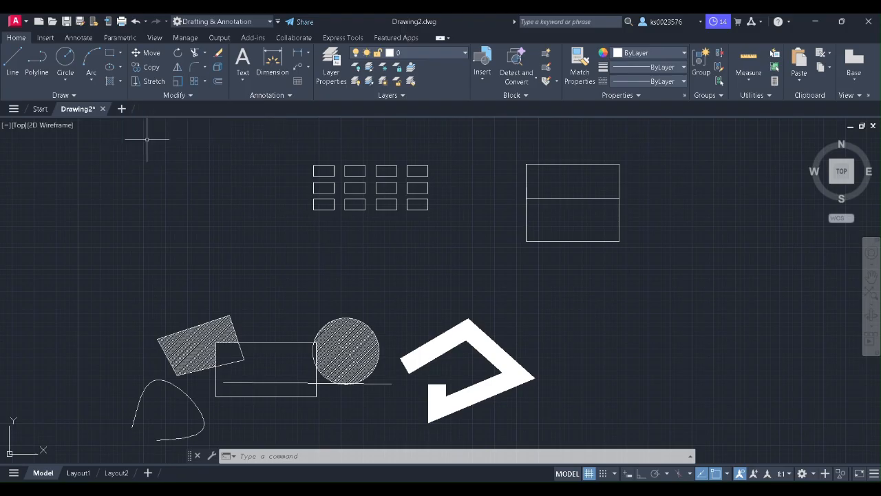
left_click(13, 64)
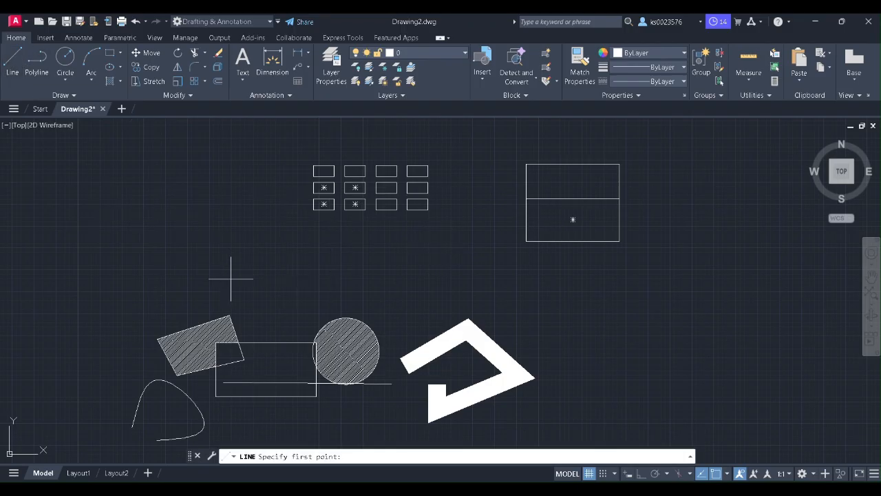
left_click(230, 254)
left_click(323, 255)
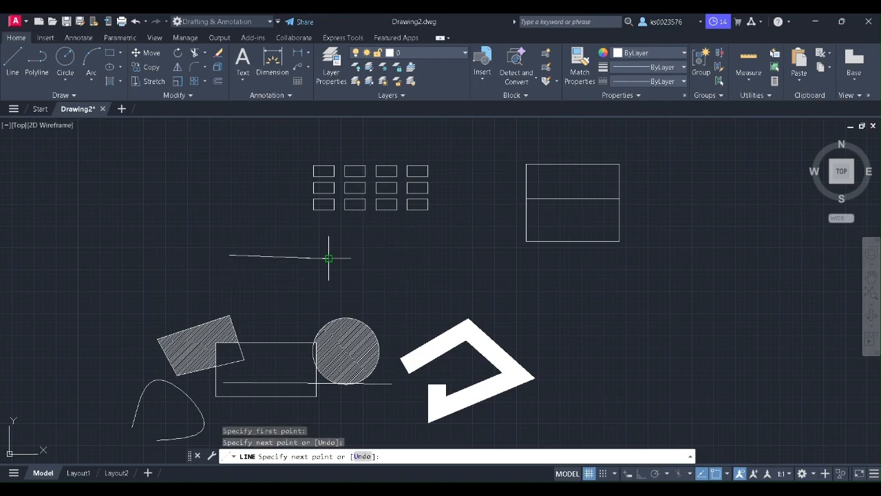
right_click(322, 252)
left_click(361, 269)
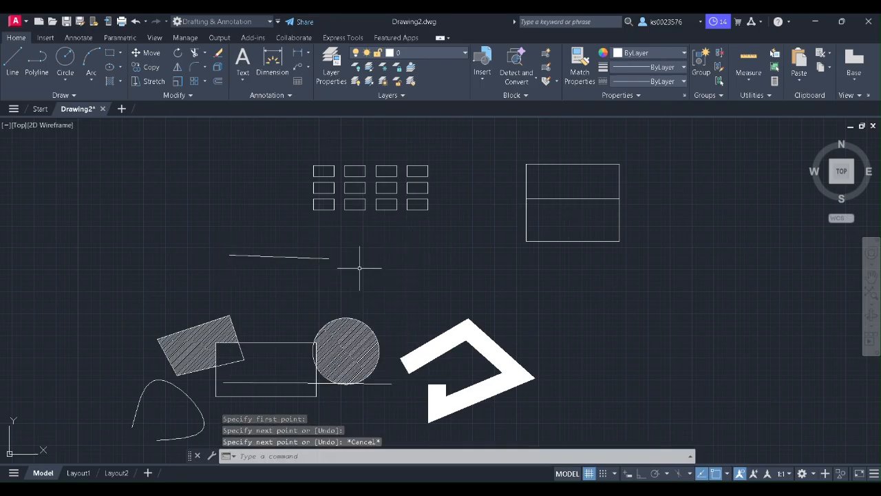
left_click(180, 95)
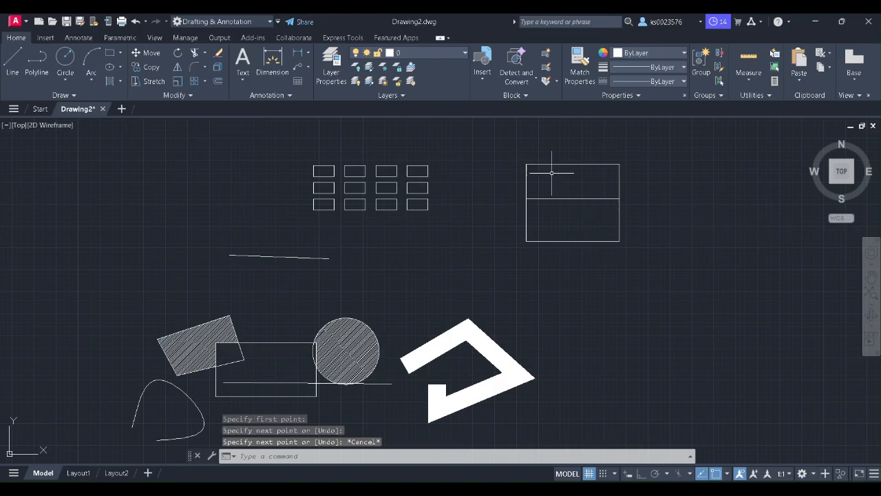
Step: Break a gap out of the upper rectangle's top edge between two picked points
left_click(191, 96)
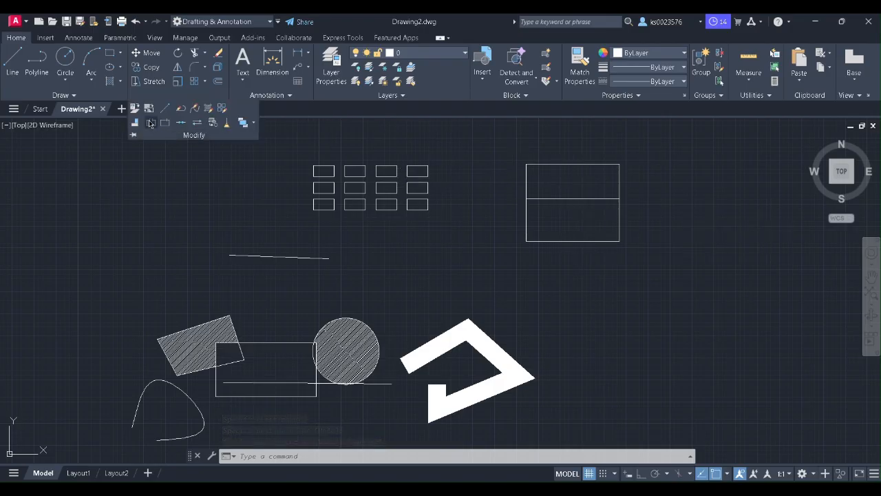
left_click(151, 123)
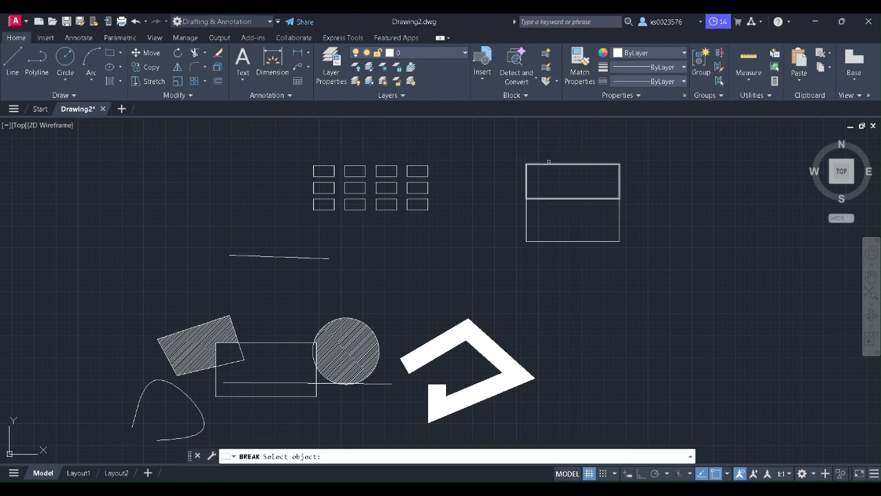
left_click(548, 164)
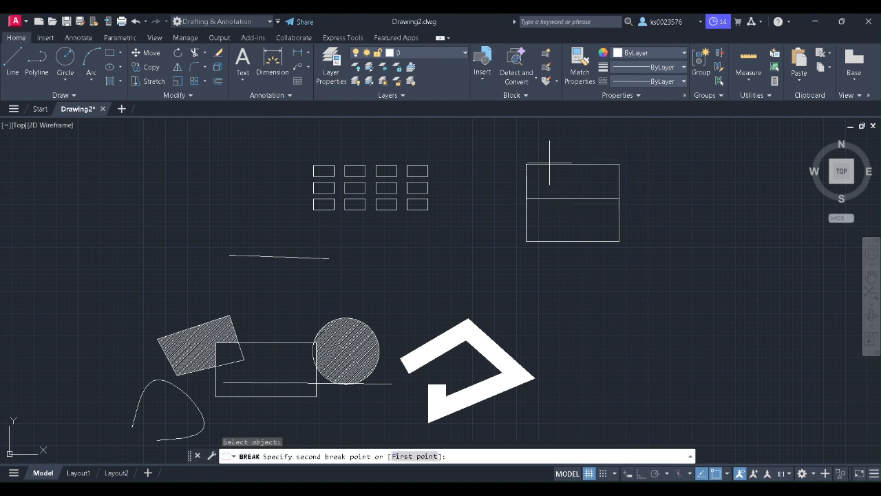
left_click(590, 163)
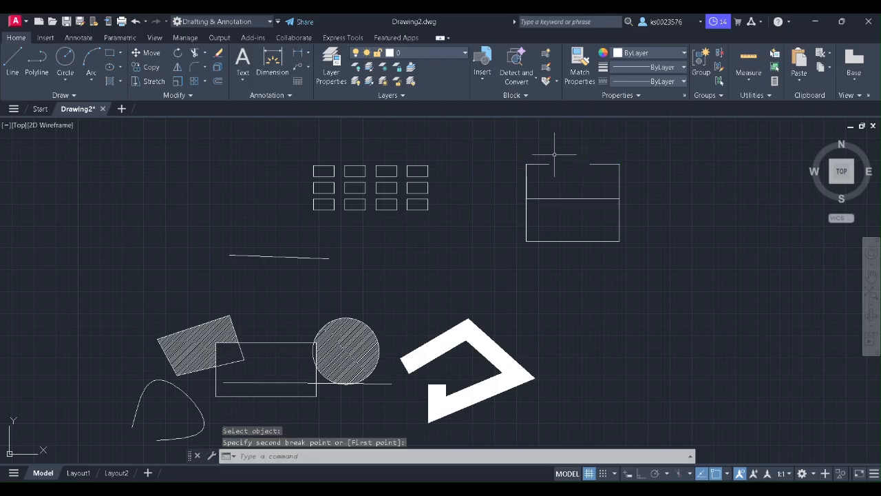
left_click(186, 97)
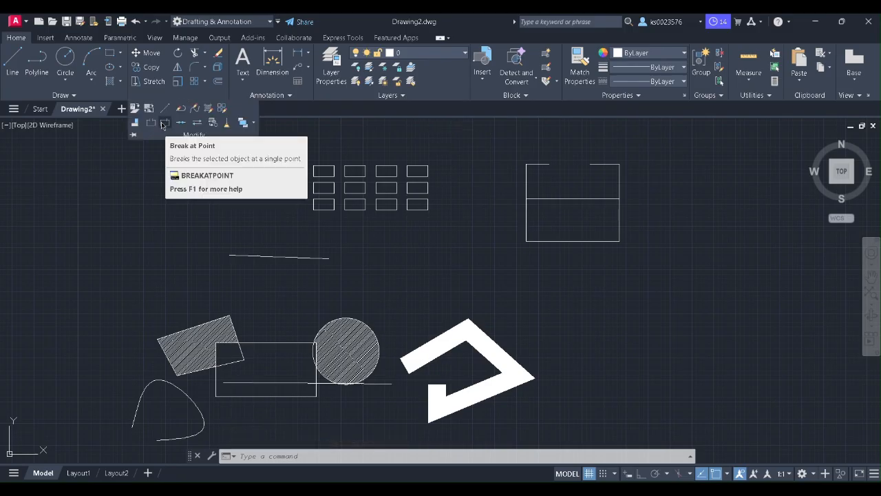
Step: Use Break at Point to split the lower right rectangle at one point on its bottom edge
left_click(163, 124)
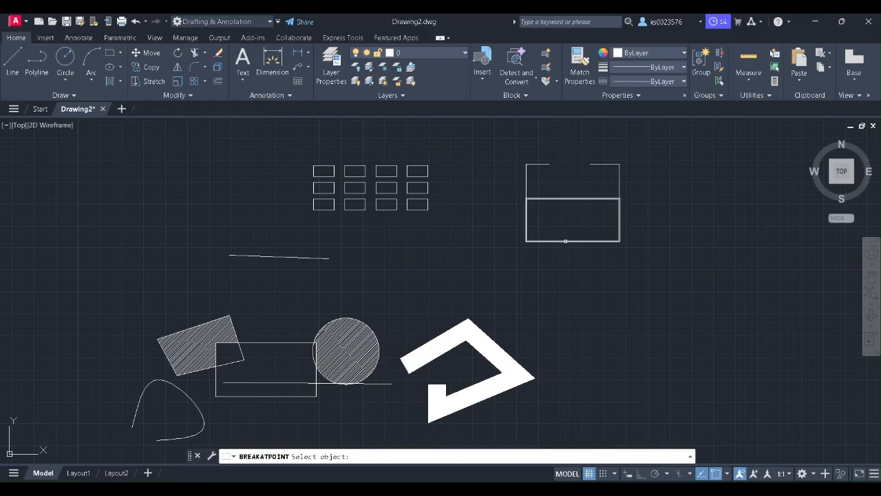
left_click(565, 241)
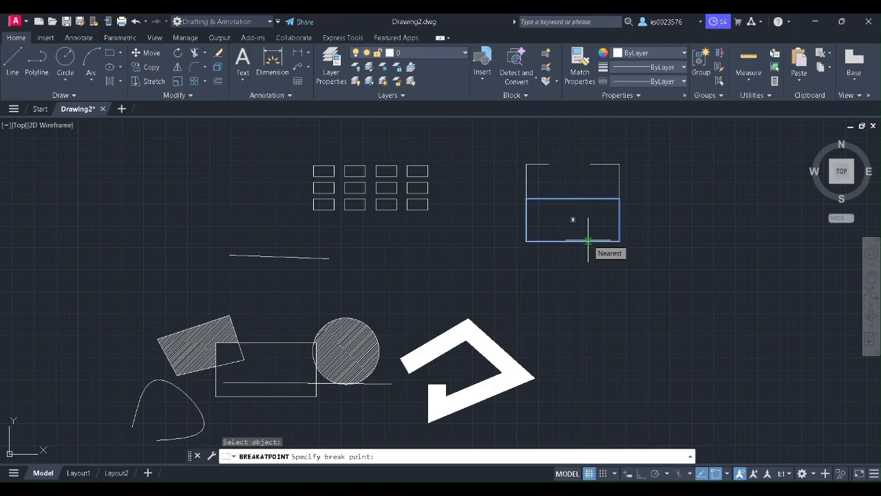
left_click(589, 240)
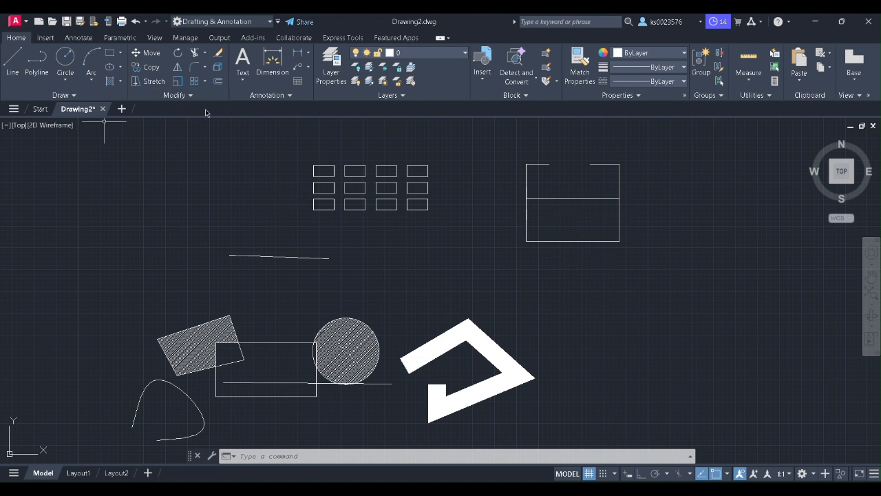
left_click(171, 96)
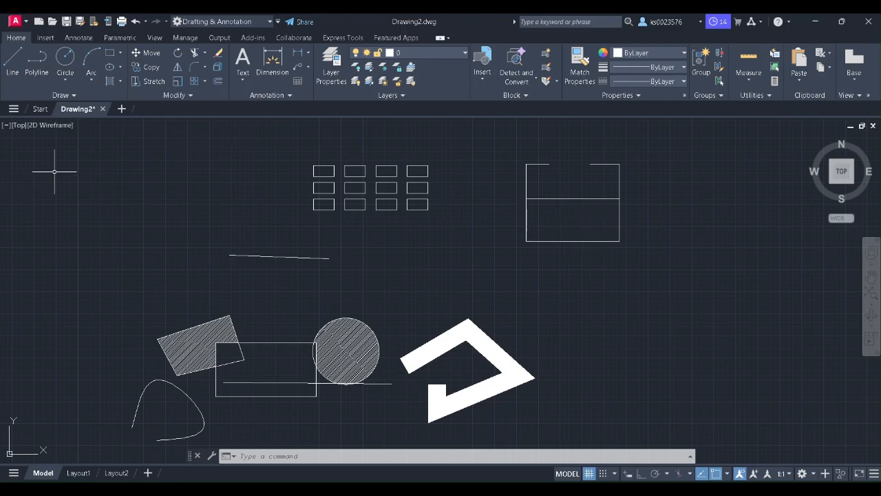
Step: Join the two split pieces of the lower rectangle's bottom edge back into one polyline
left_click(188, 96)
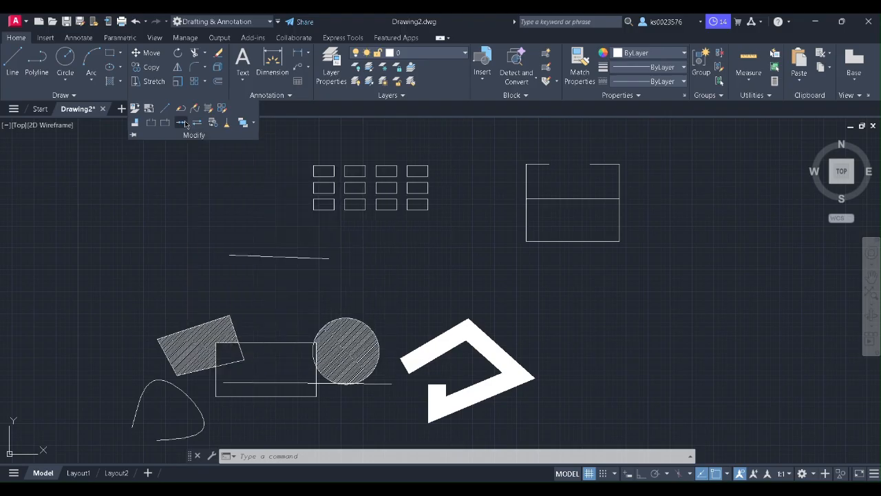
left_click(182, 123)
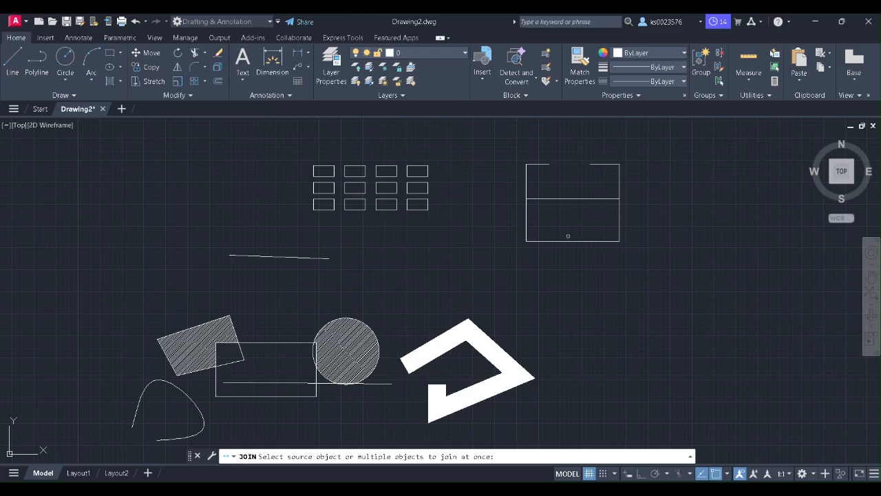
left_click(555, 241)
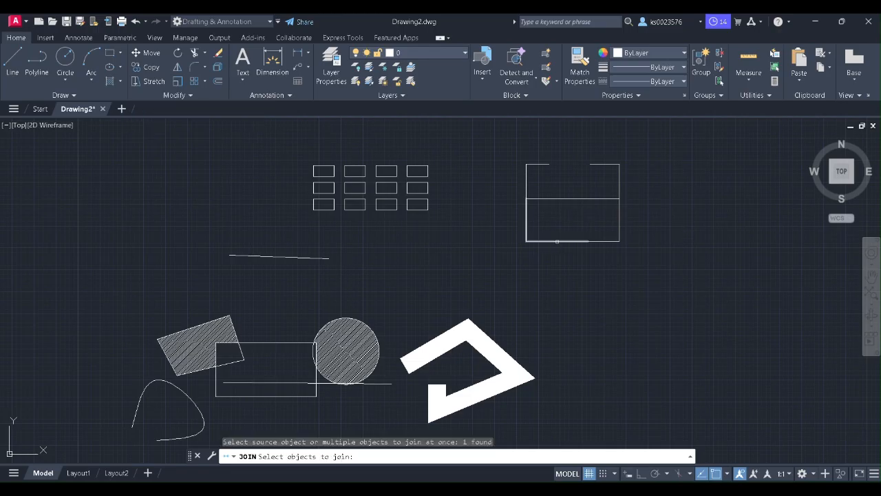
left_click(604, 241)
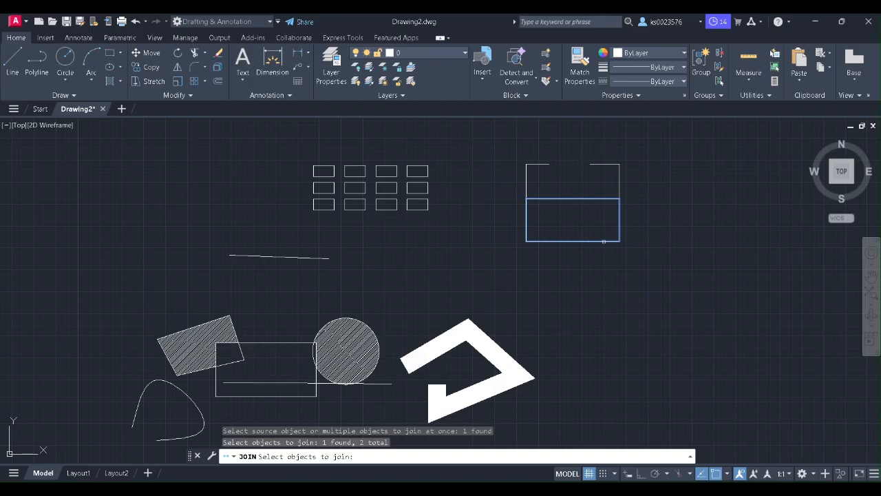
key("Return")
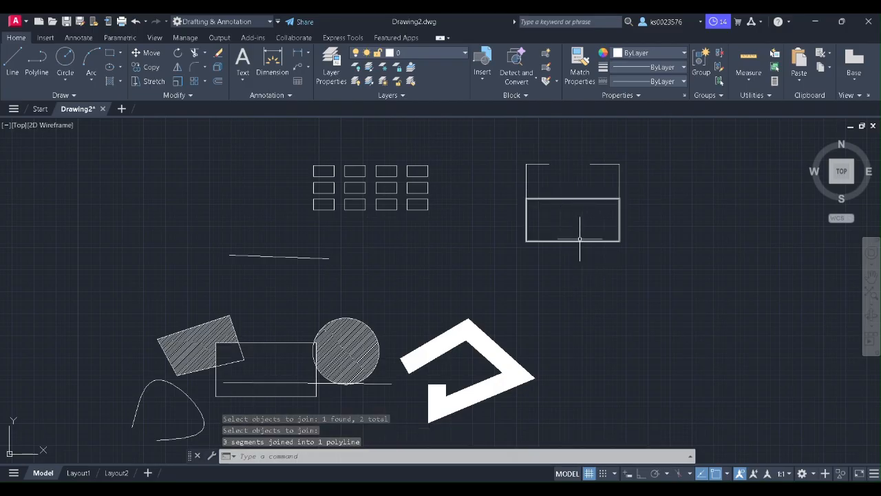
mouse_move(586, 240)
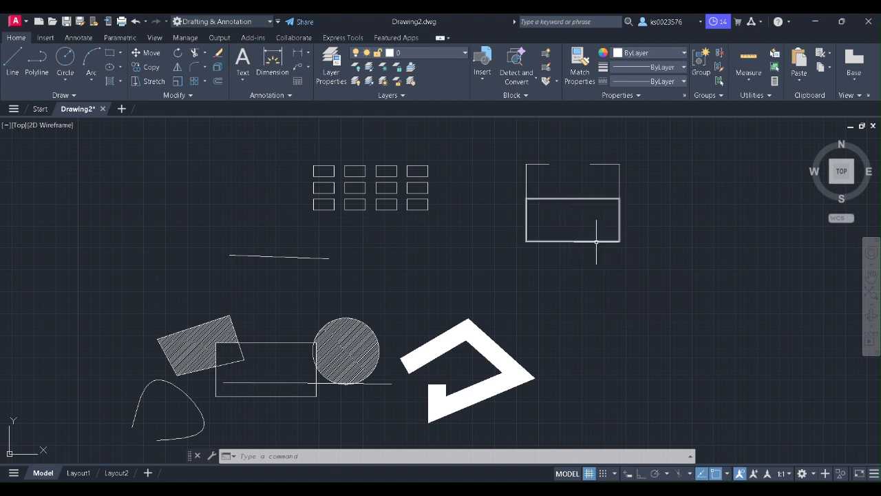
left_click(190, 95)
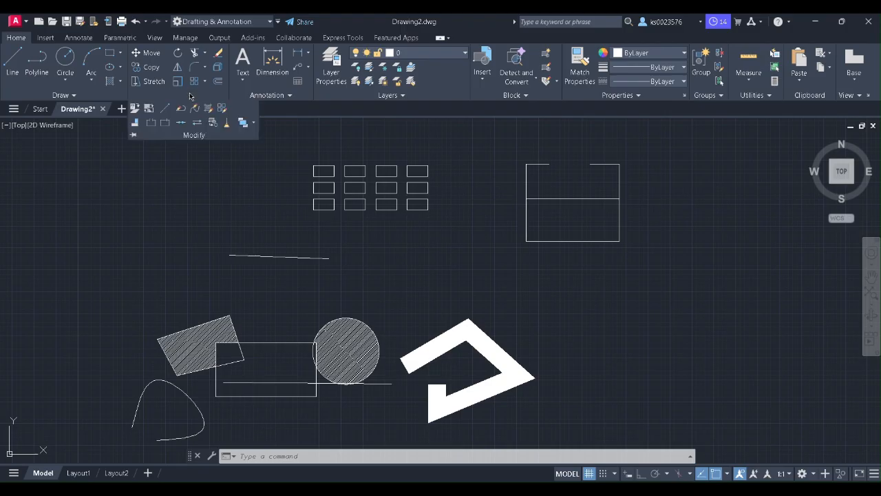
Step: Use NCOPY to copy the rectangle beside the hatched circle onto the right rectangle's lower-right corner
left_click(213, 123)
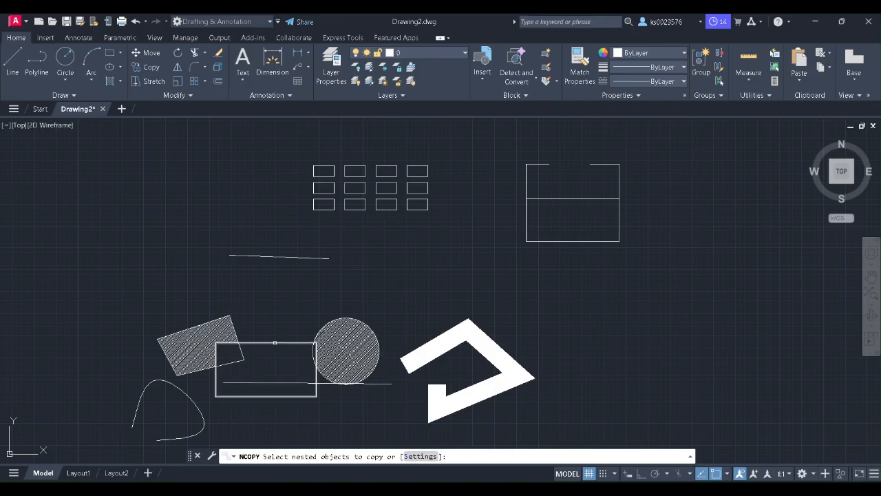
left_click(275, 343)
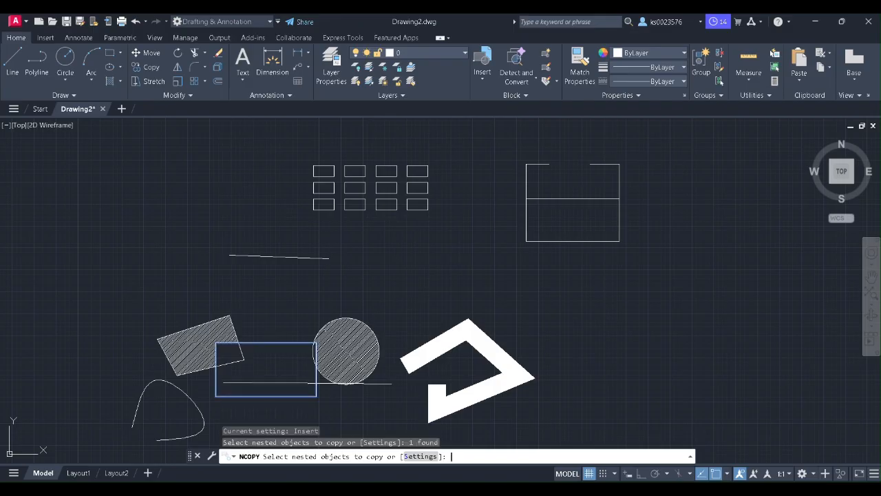
key("Return")
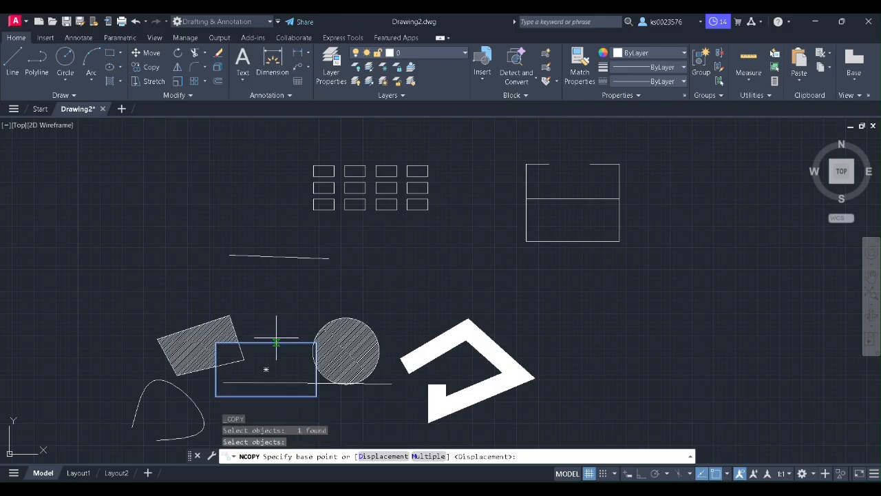
left_click(317, 395)
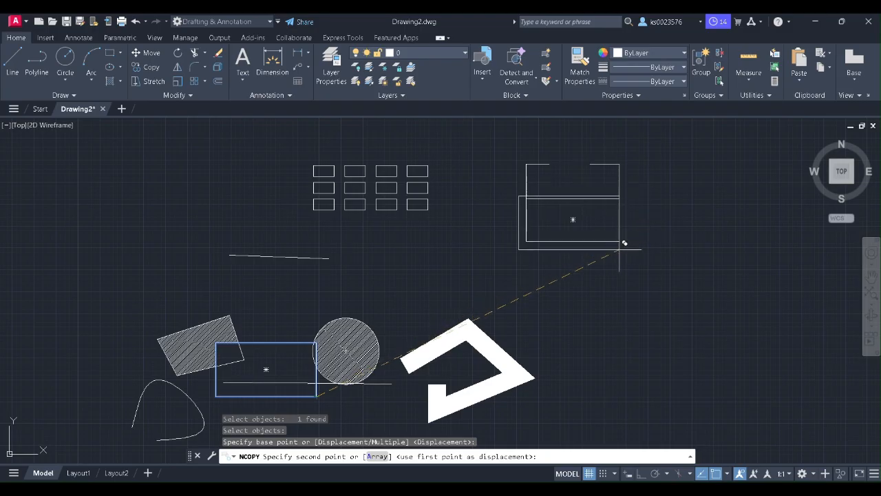
left_click(618, 240)
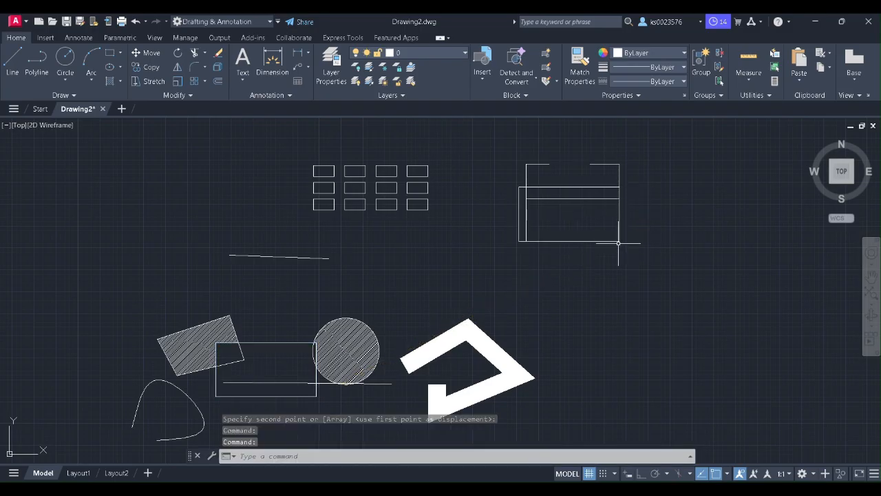
left_click(179, 95)
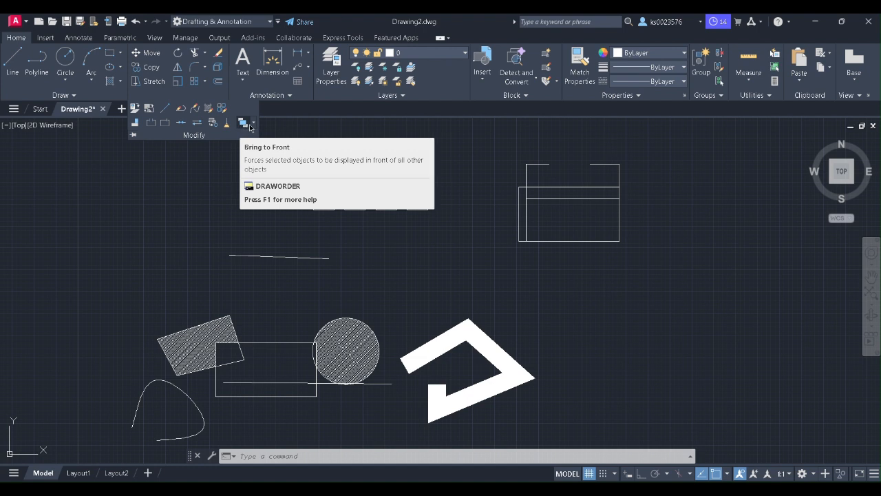
left_click(253, 124)
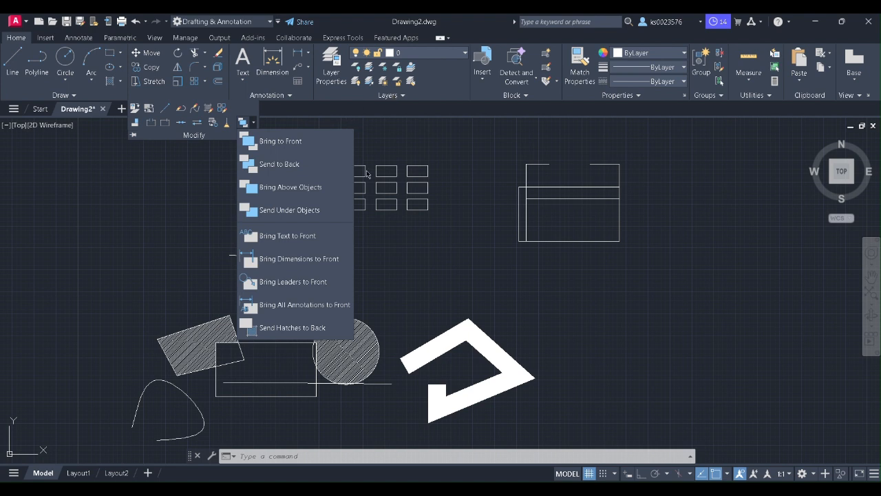
left_click(381, 155)
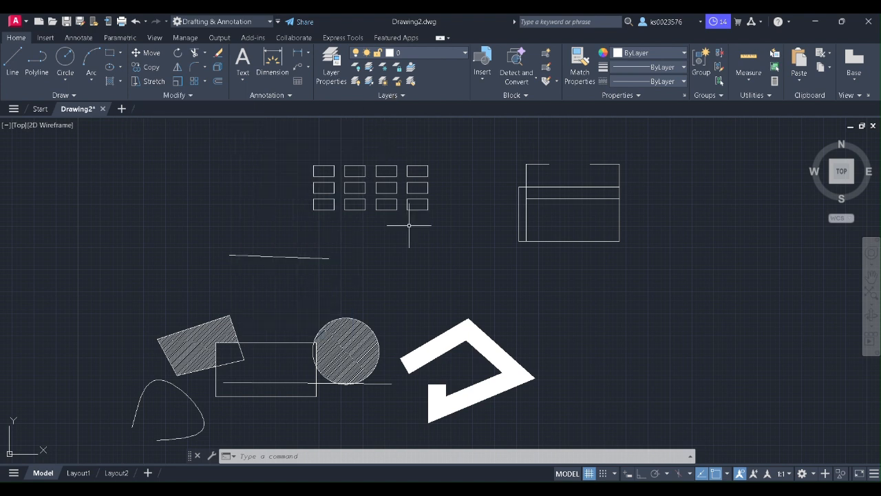